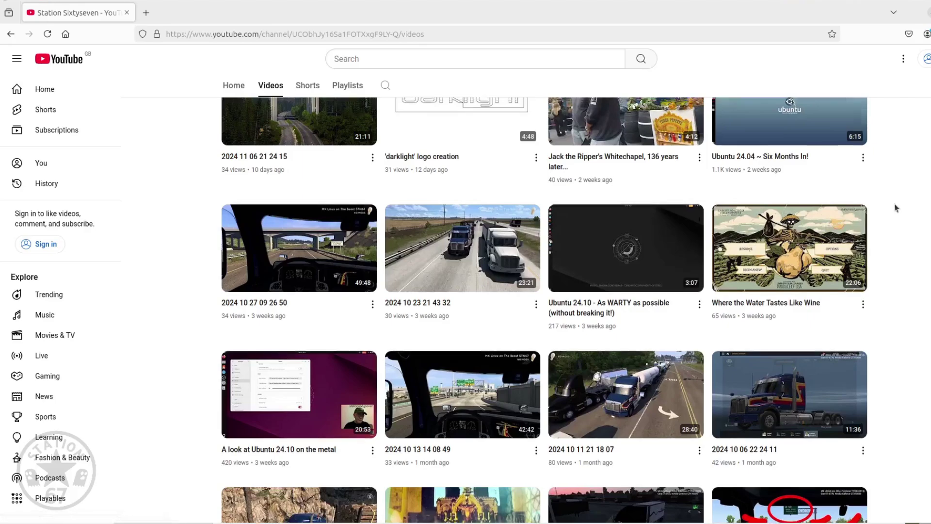
scroll(894, 204, up, 2)
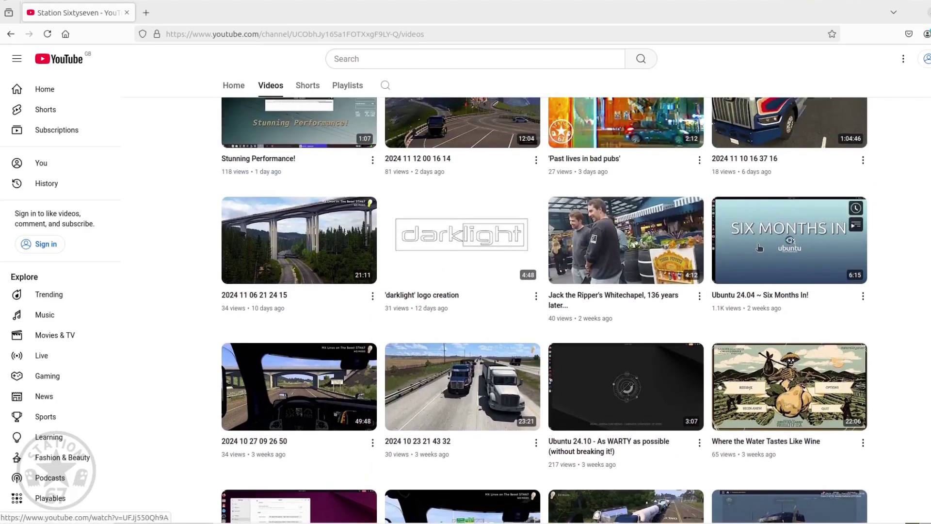
mouse_move(789, 240)
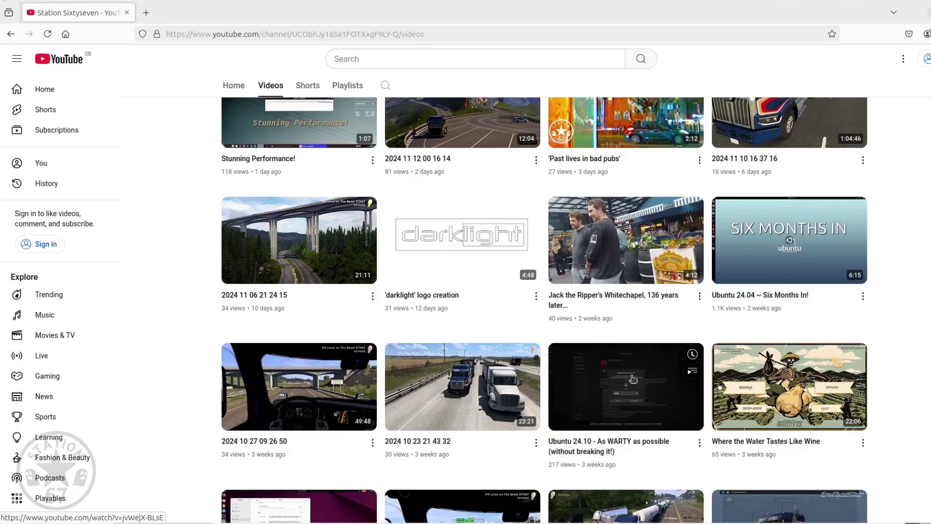
mouse_move(543, 362)
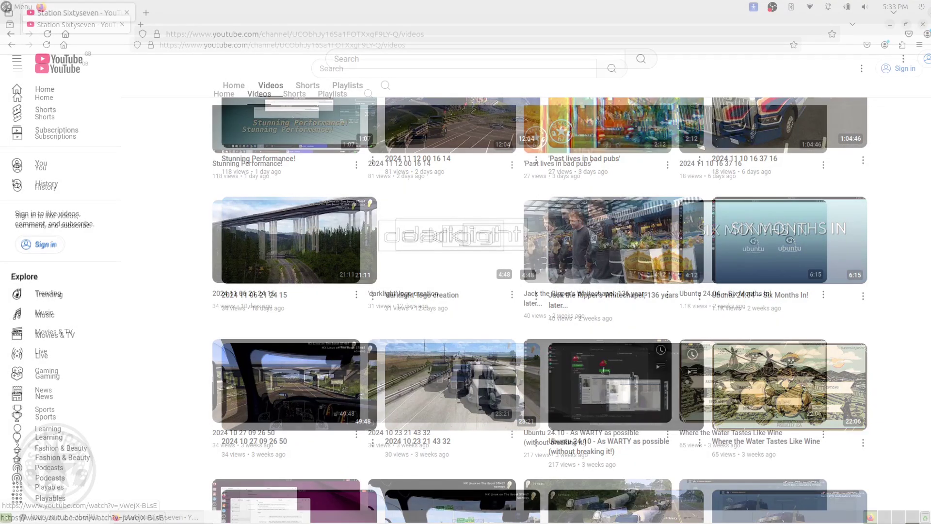
- Restore the Firefox YouTube window to a smaller size, then minimize it to the taskbar
click(906, 23)
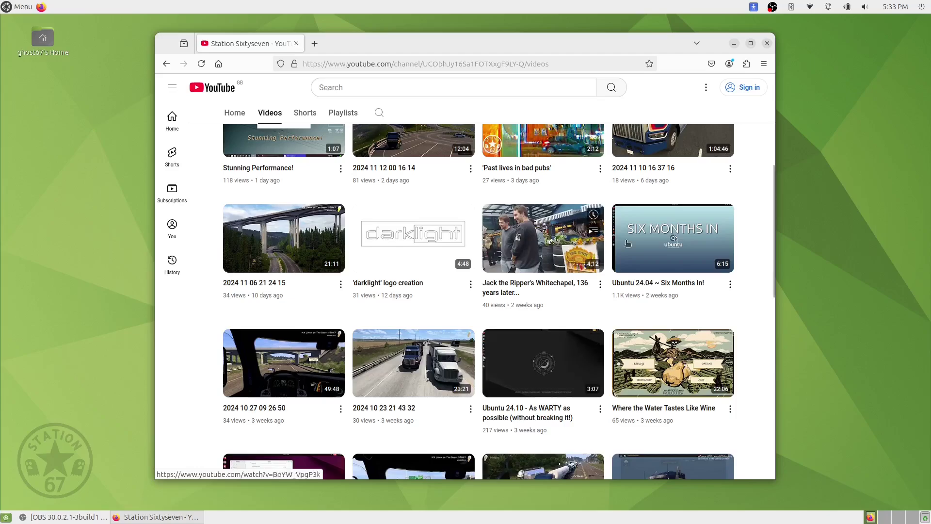
click(735, 43)
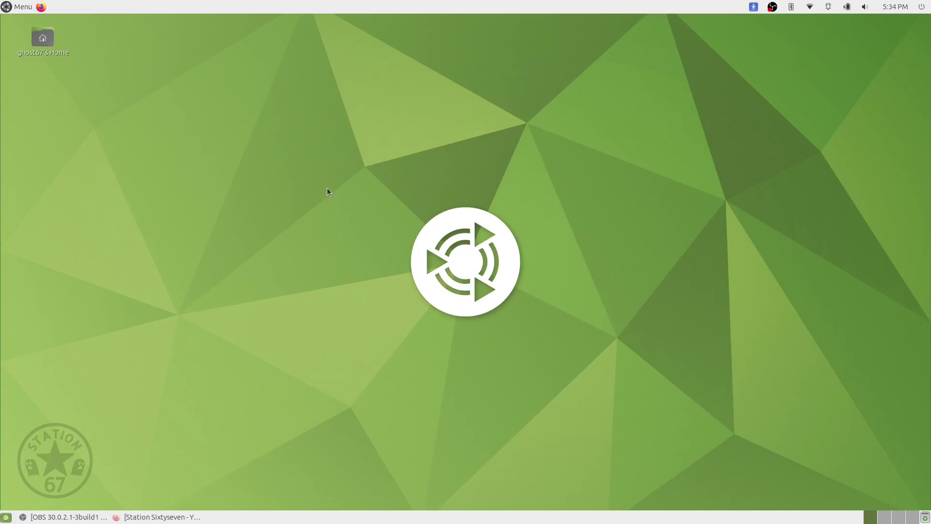
- Open Home > Pictures > my official Linux wallpapers > Ubuntu France DVD wallet and disk project
double_click(42, 33)
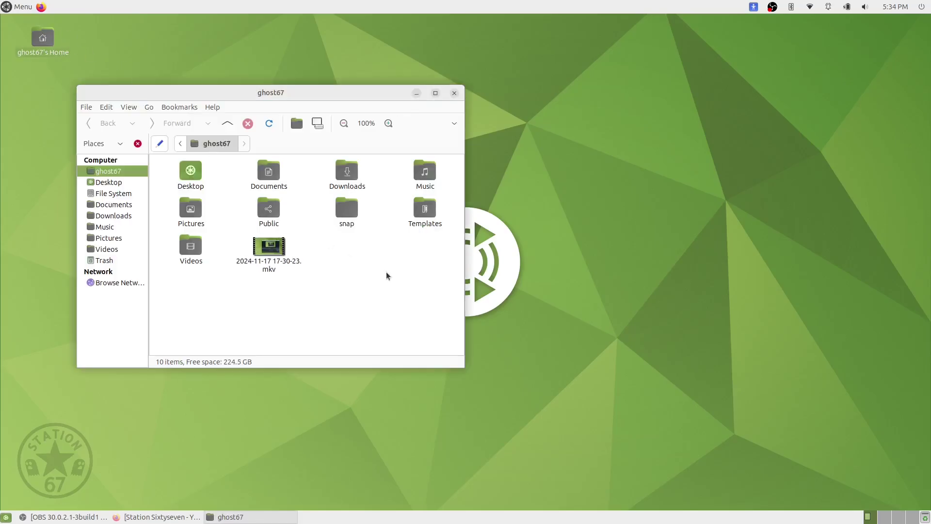
double_click(195, 212)
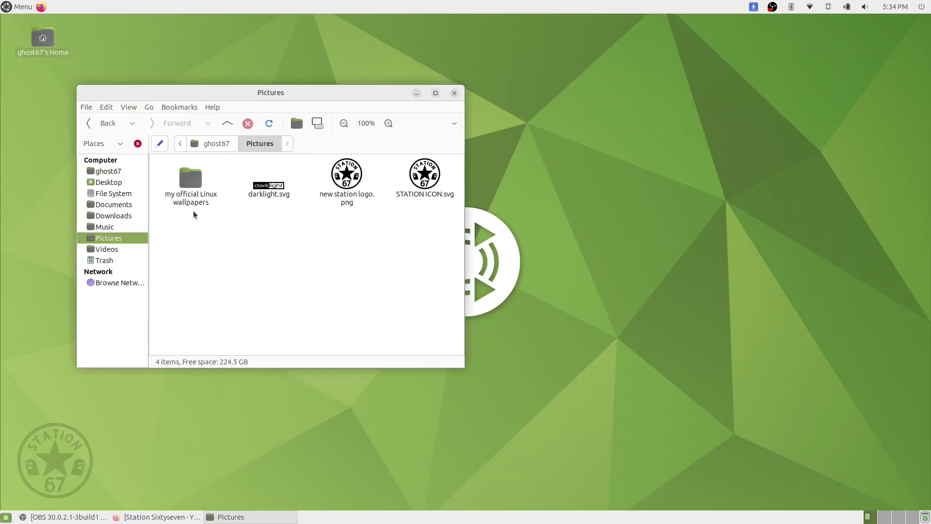
double_click(191, 182)
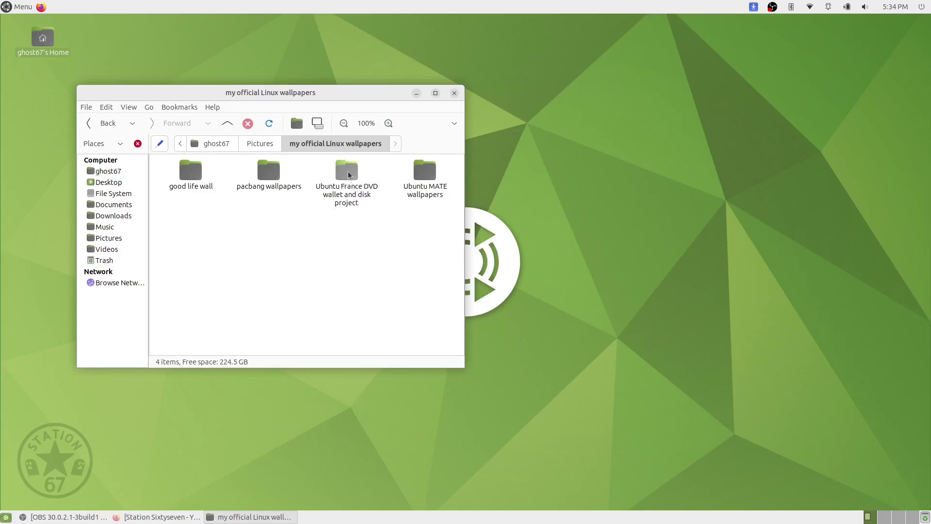
double_click(349, 174)
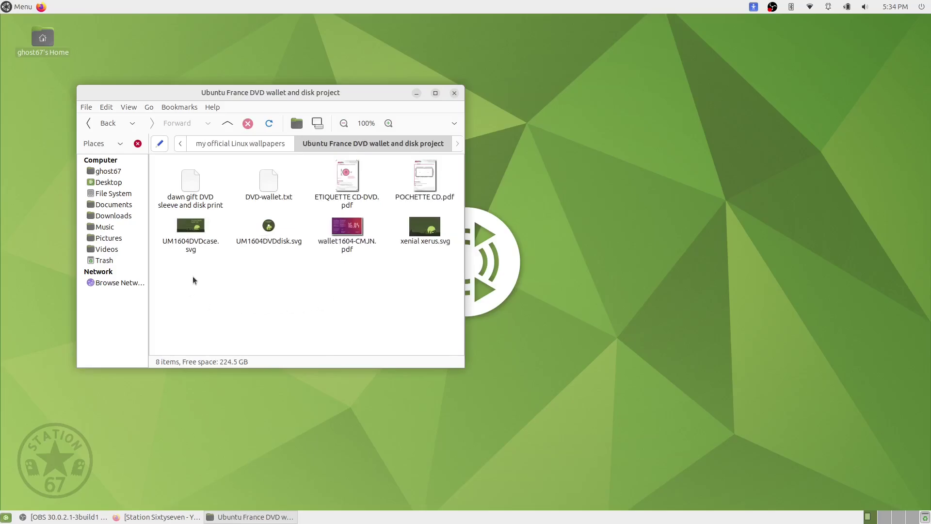
- Bring up the right-click actions for UM1604DVDcase.svg
right_click(190, 228)
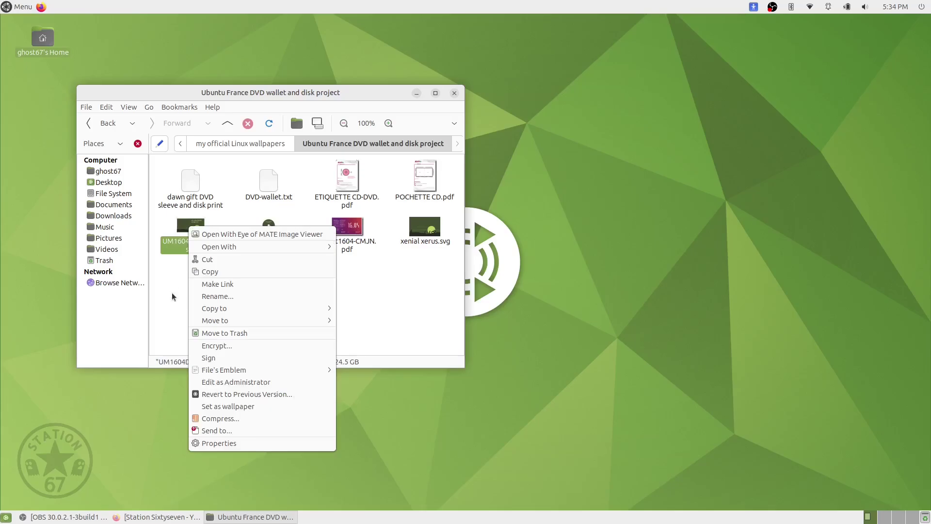
key(Escape)
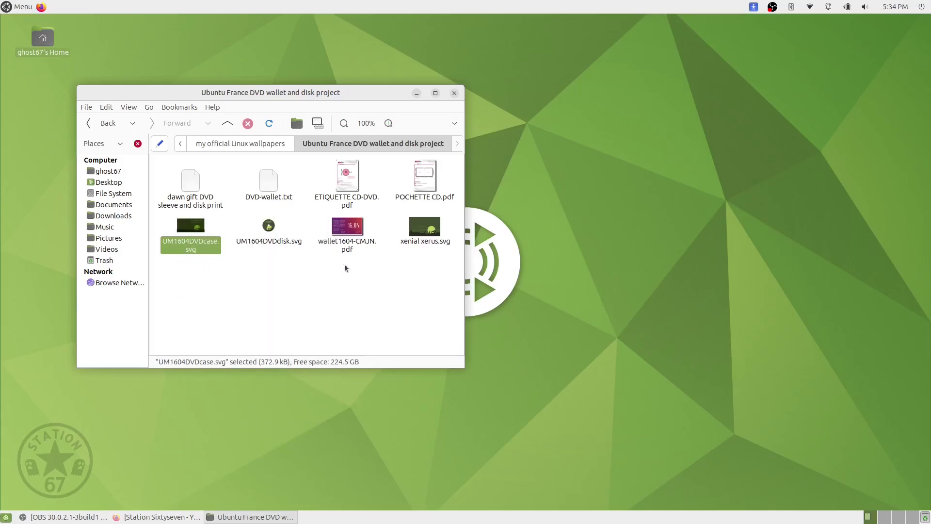
right_click(192, 230)
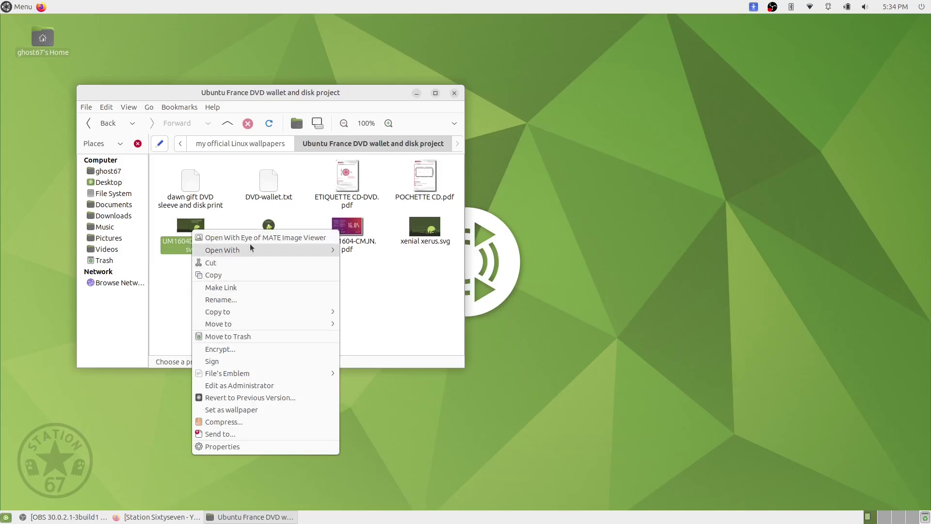
mouse_move(223, 250)
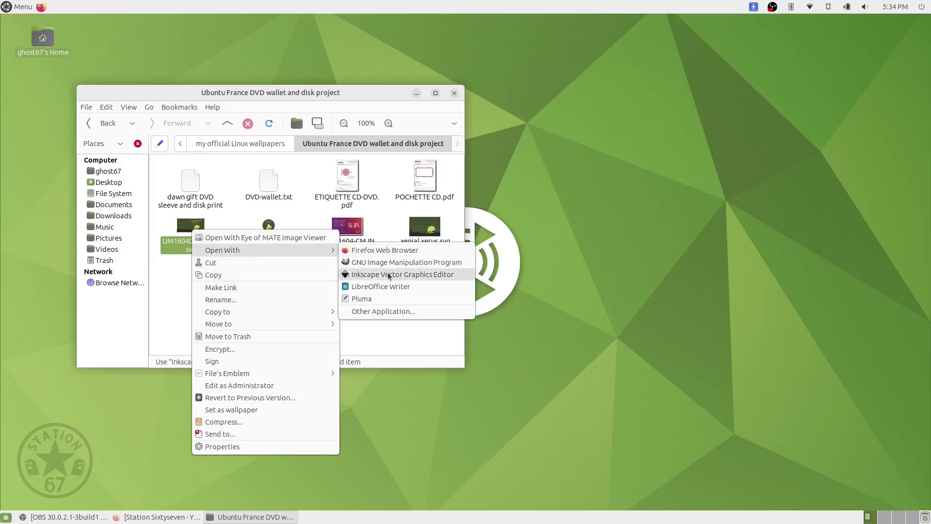
- Open UM1604DVDcase.svg in Inkscape, accept the legacy conversion, and view it as outlines fitted to page
click(388, 274)
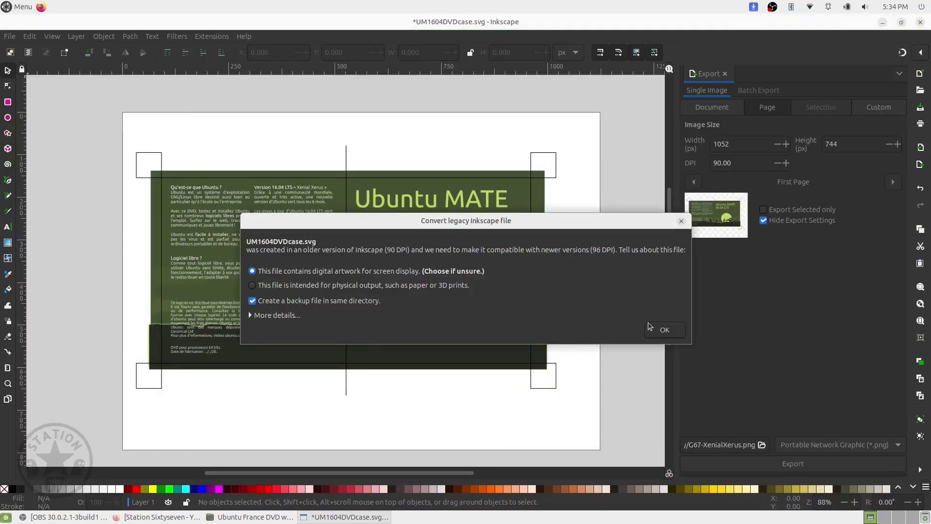
click(651, 331)
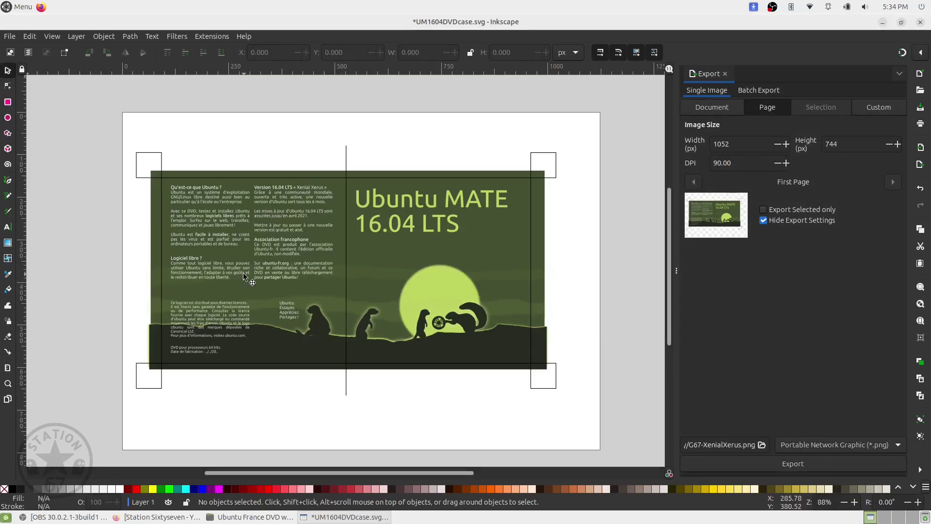
scroll(240, 256, up, 3)
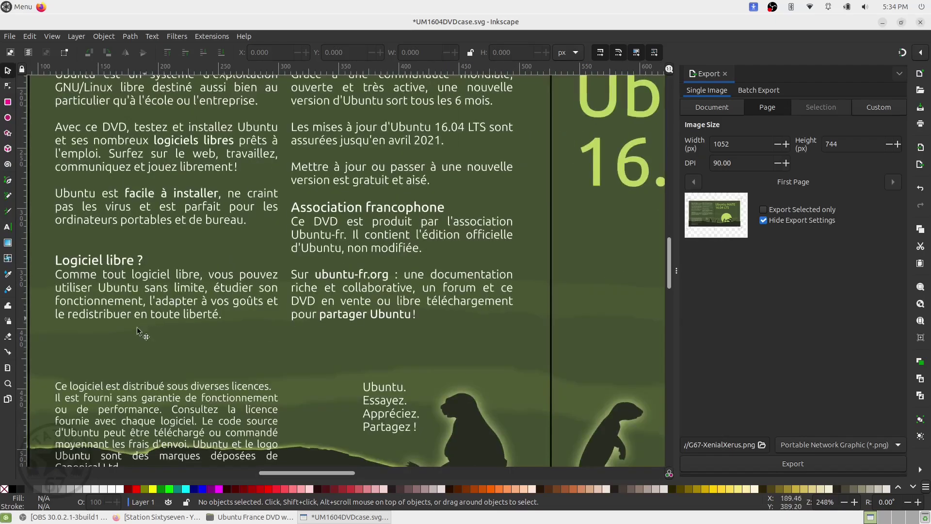
scroll(139, 332, down, 3)
scroll(107, 253, up, 3)
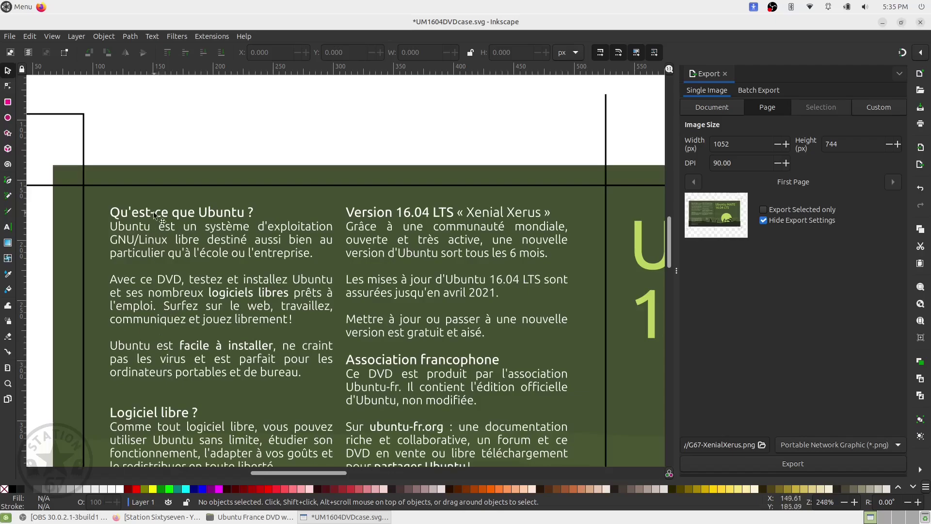
scroll(161, 218, down, 3)
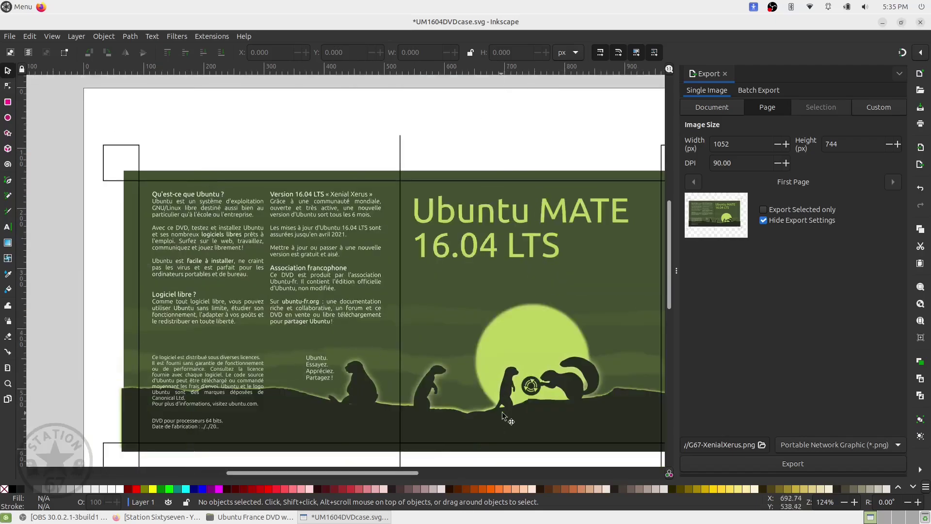
scroll(504, 416, up, 3)
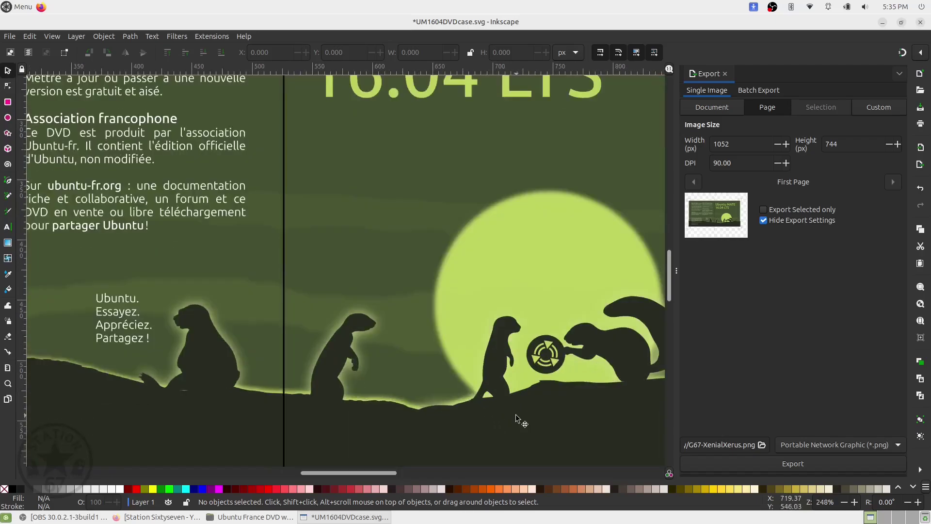
click(52, 36)
mouse_move(76, 73)
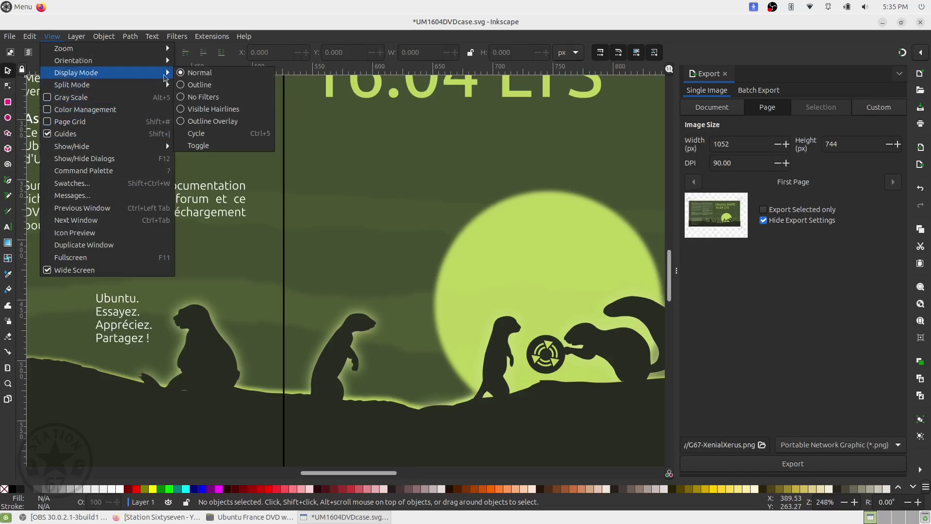
click(199, 84)
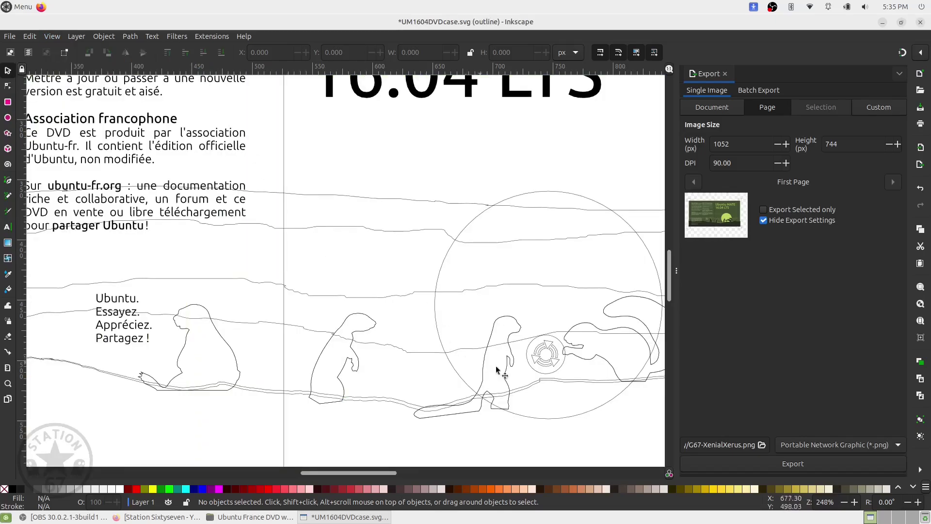
key(5)
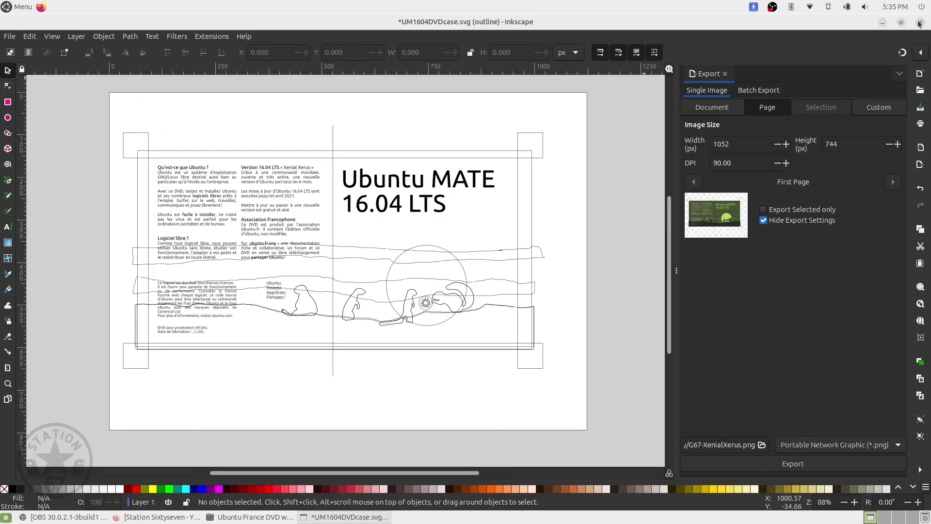
- Close the Inkscape document and answer the save prompt to exit Inkscape
click(901, 22)
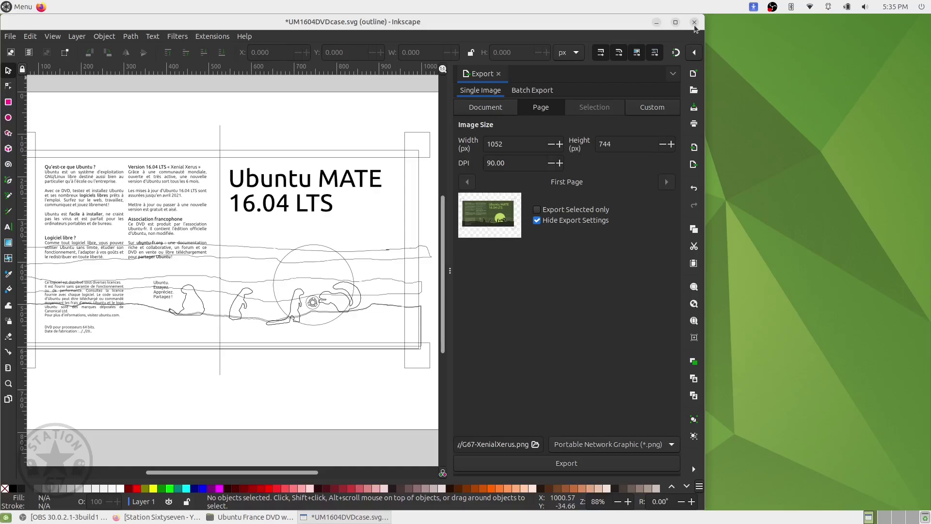
click(695, 23)
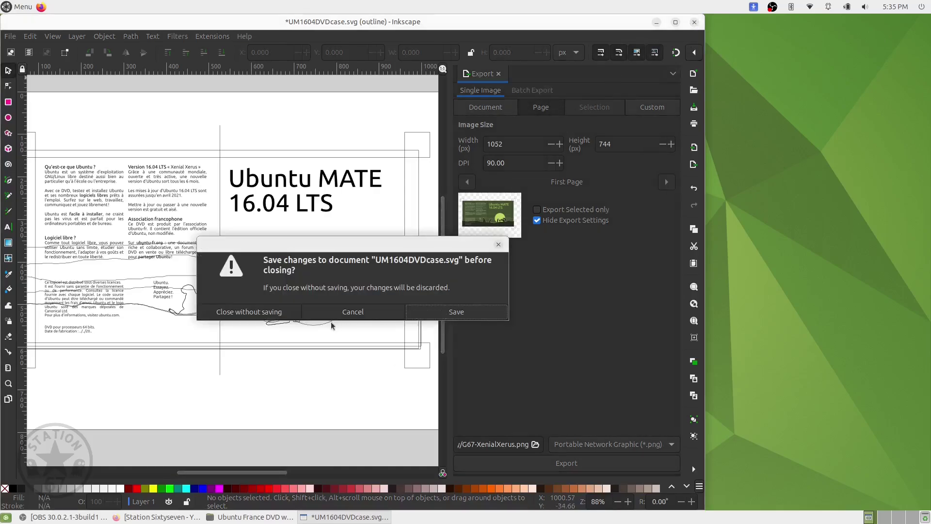
click(268, 313)
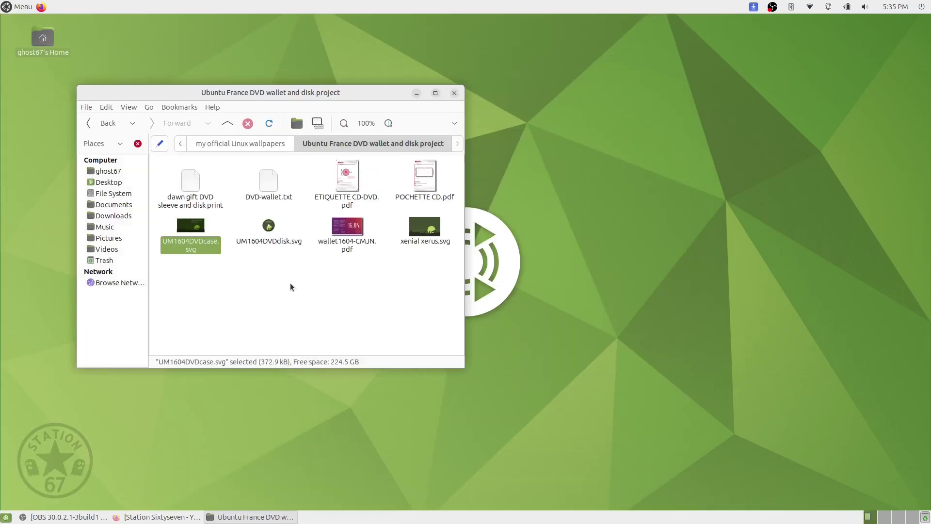
- View the properties of UM1604DVDcase.svg, then close the properties window
right_click(191, 227)
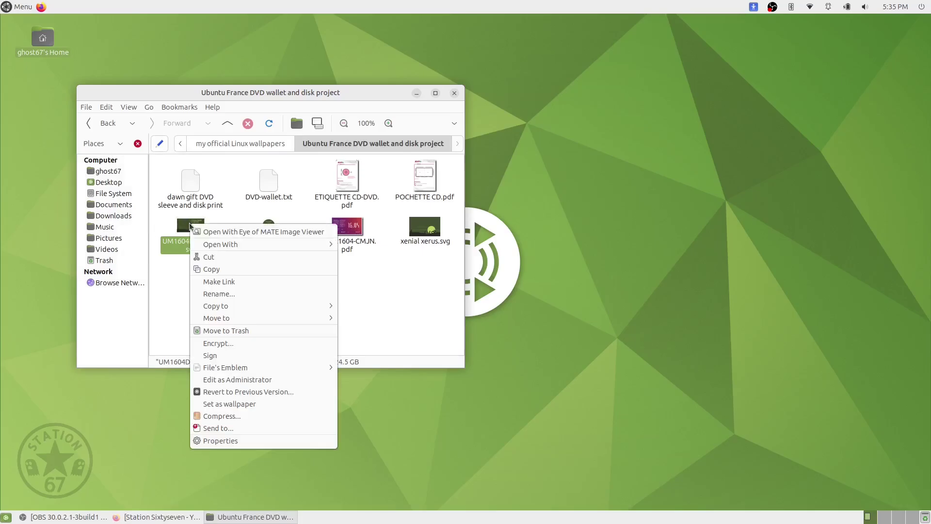
click(219, 440)
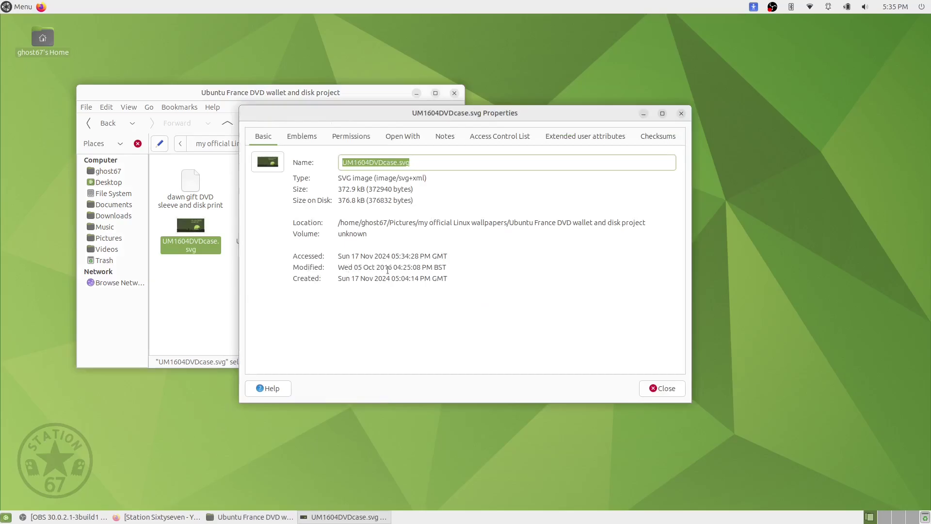
click(664, 389)
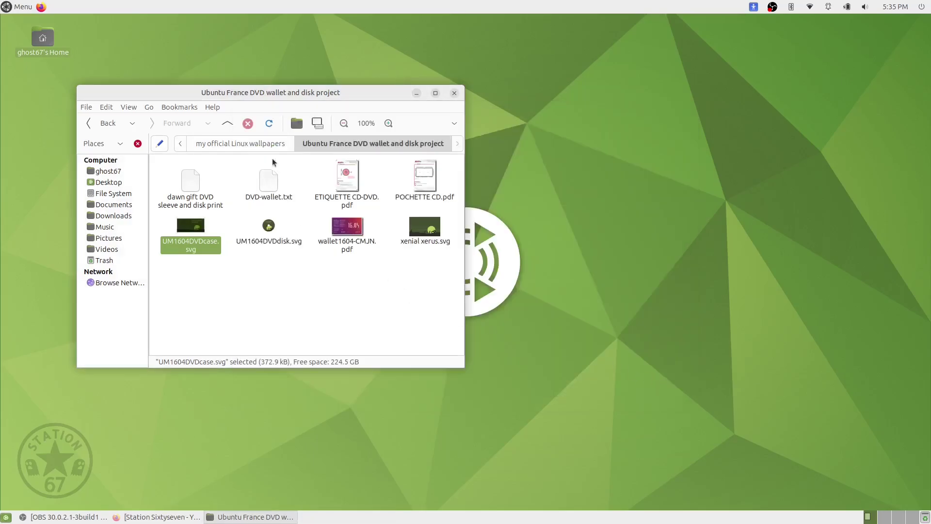
- Go up to my official Linux wallpapers and open Ubuntu MATE wallpapers > png
click(240, 144)
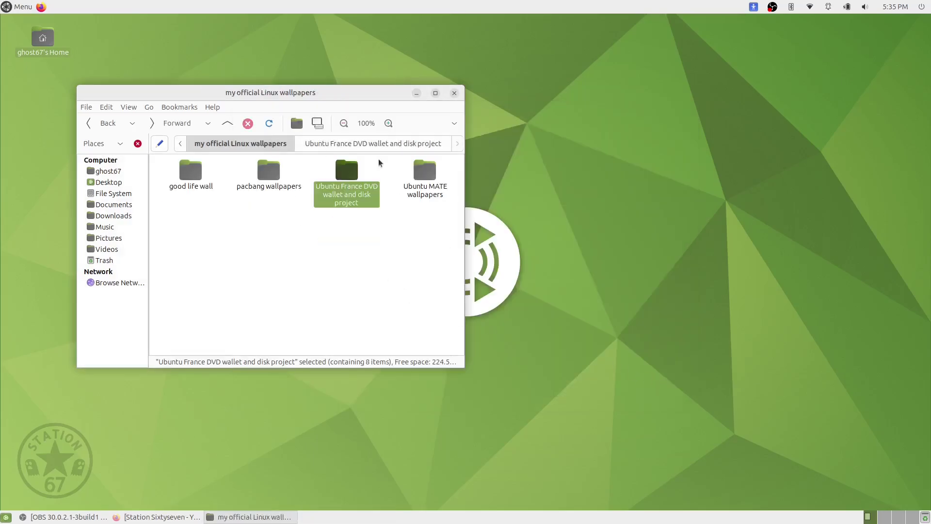
double_click(420, 172)
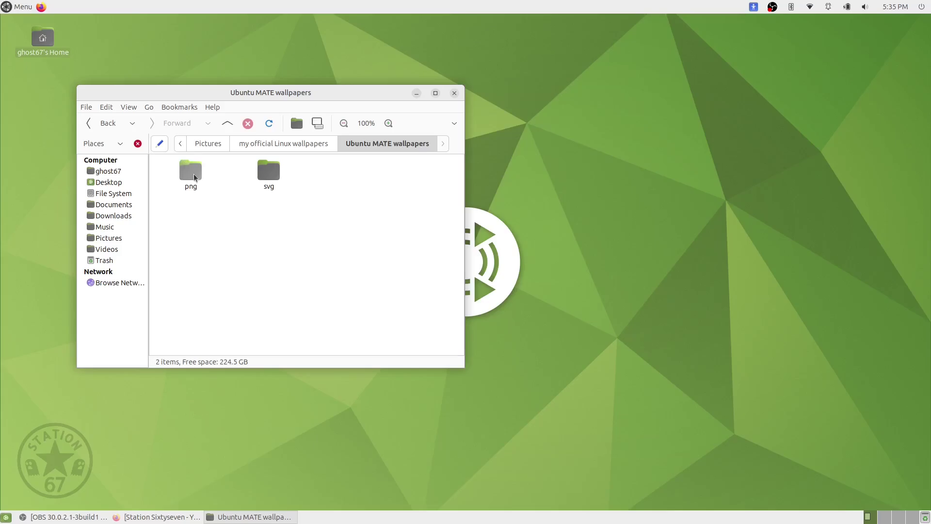
double_click(195, 177)
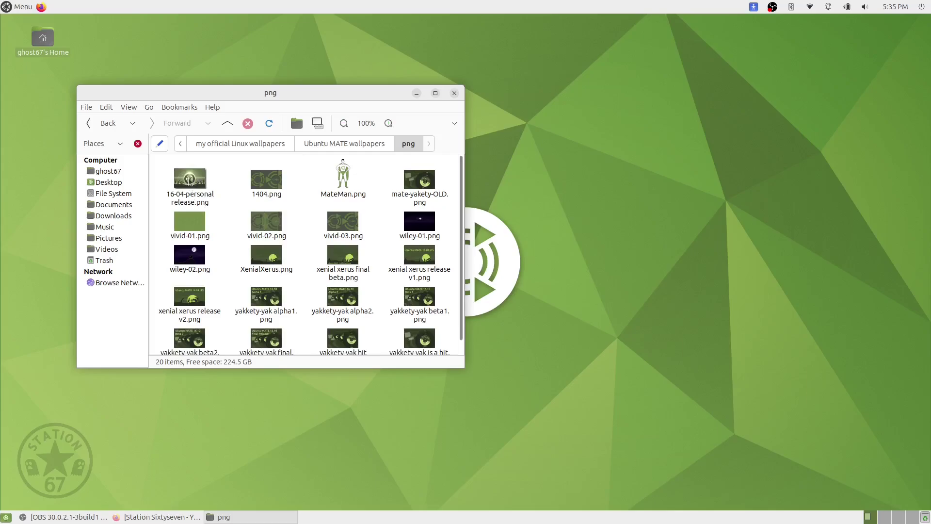
- Preview 16-04-personal release.png at actual size, pan around it, and close the viewer
double_click(190, 179)
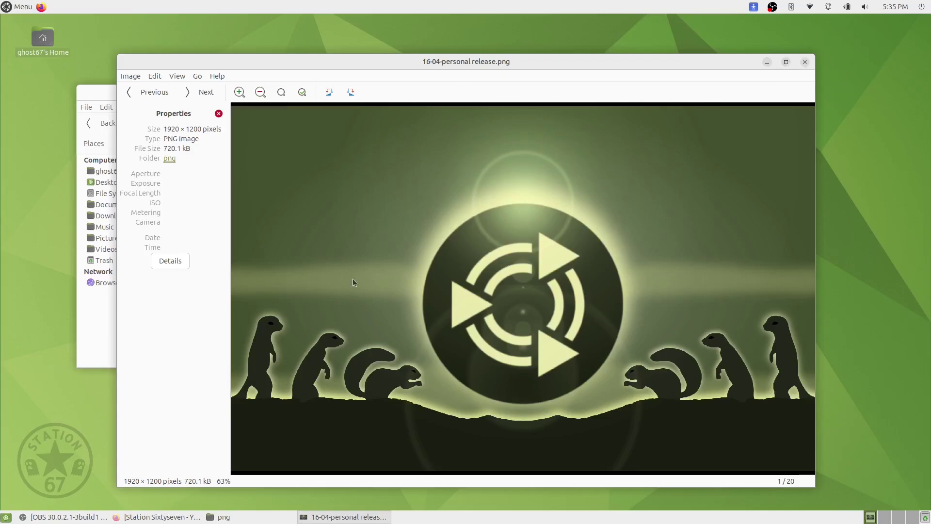
click(281, 92)
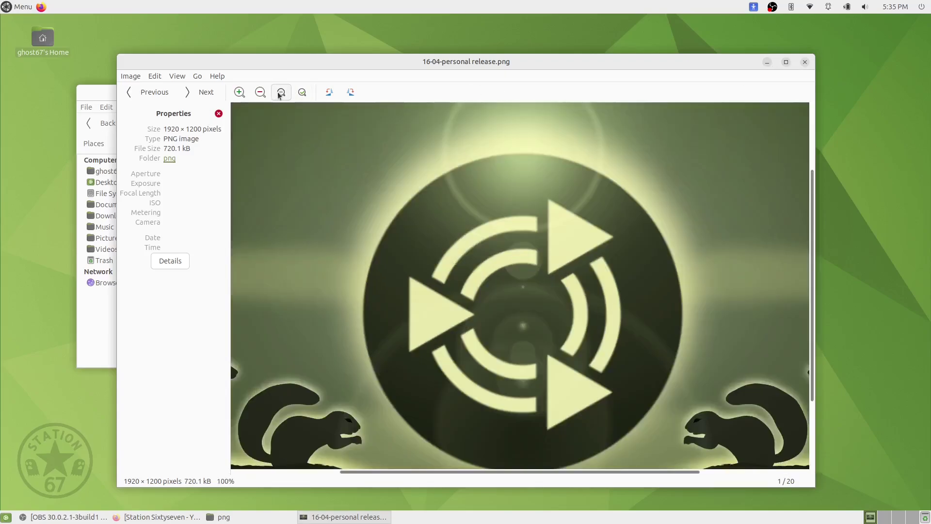
drag(365, 313, 452, 263)
scroll(451, 264, down, 2)
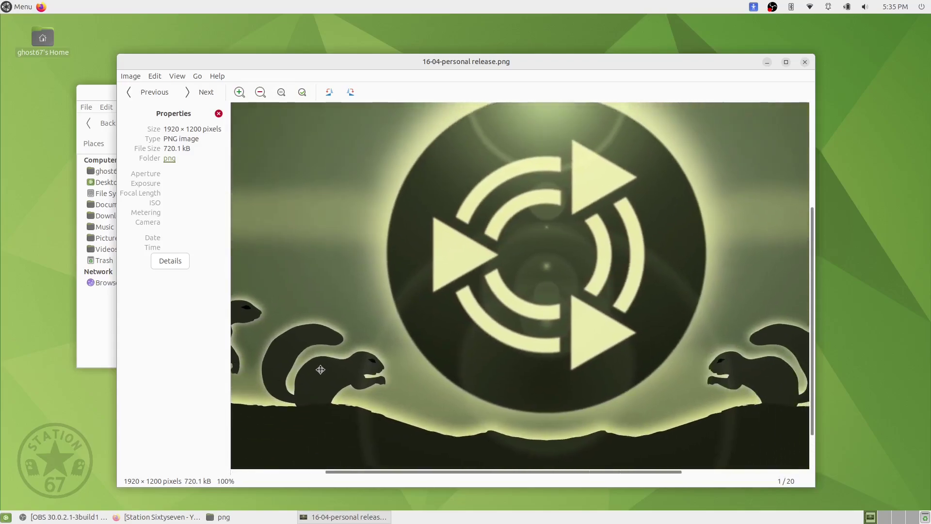
scroll(436, 347, up, 2)
drag(436, 347, 441, 353)
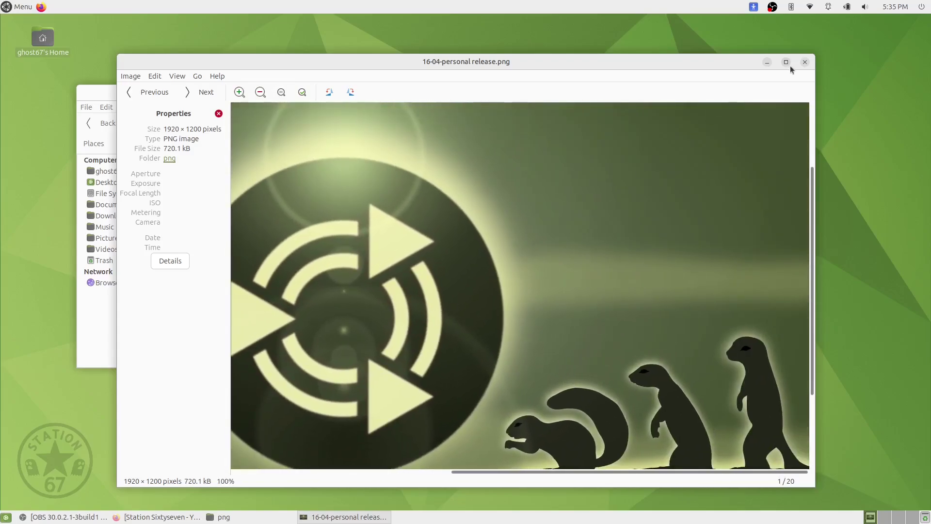
click(805, 62)
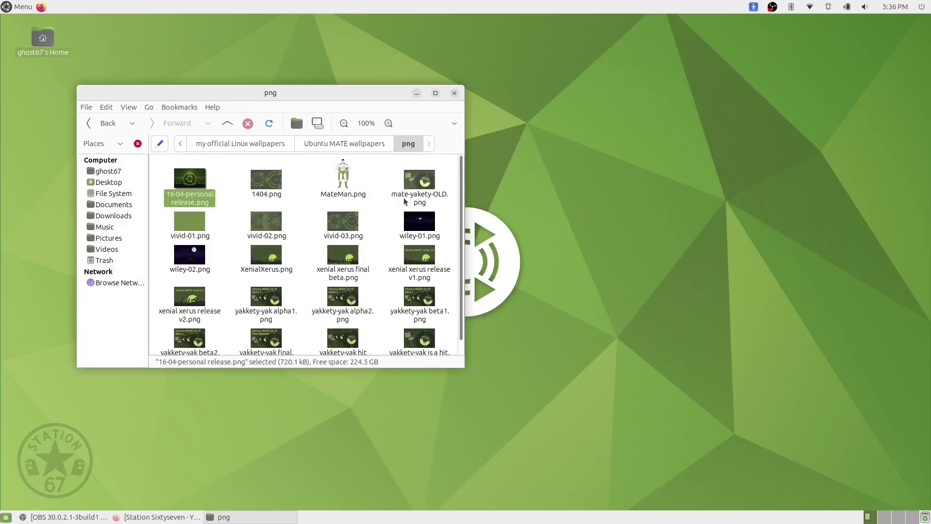
scroll(393, 203, down, 1)
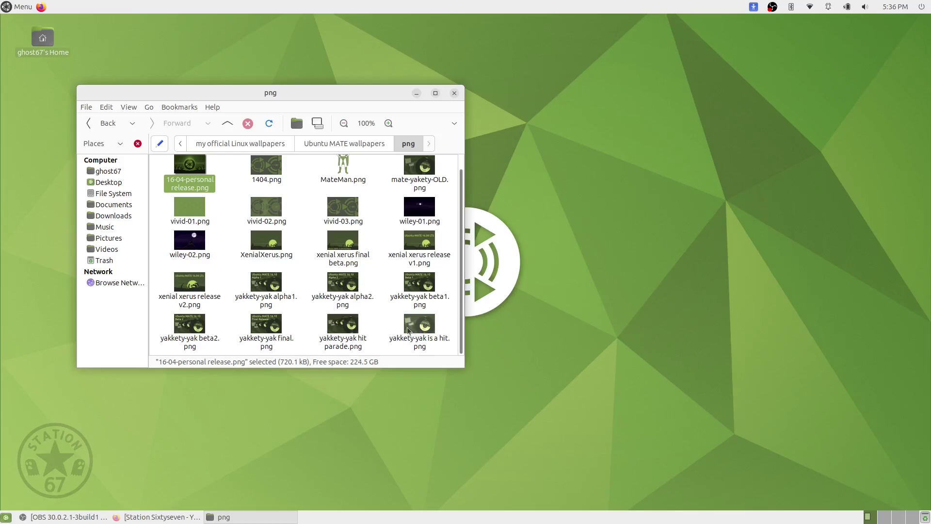
- Preview yakkety-yak hit parade.png maximized in Eye of MATE, then close it
click(343, 328)
double_click(343, 328)
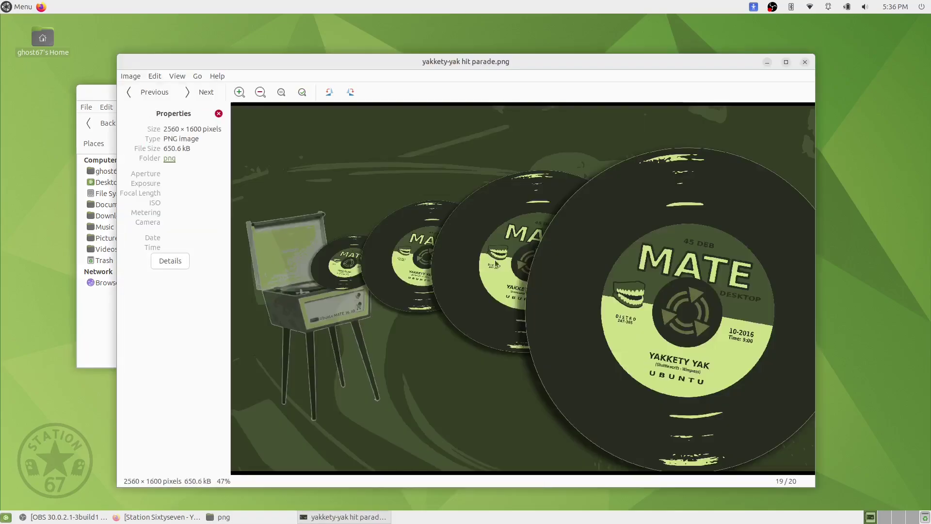
click(786, 63)
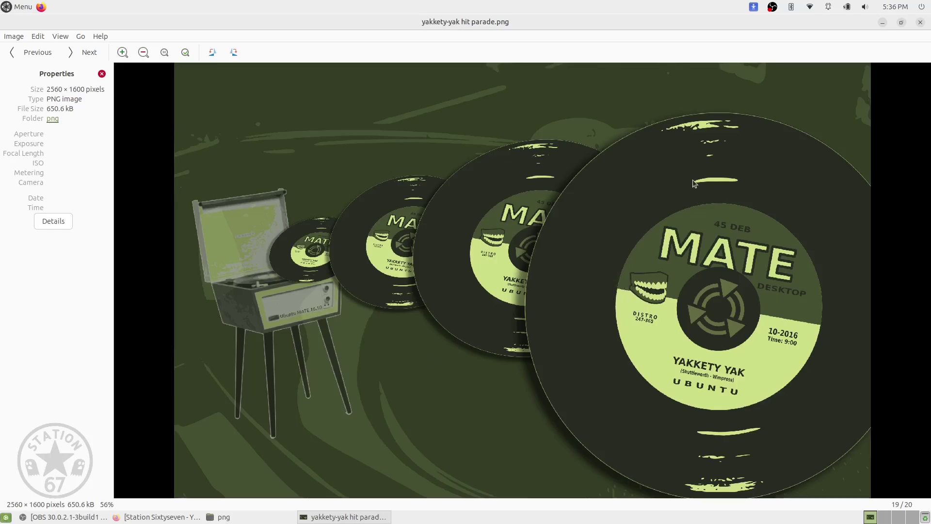
click(921, 24)
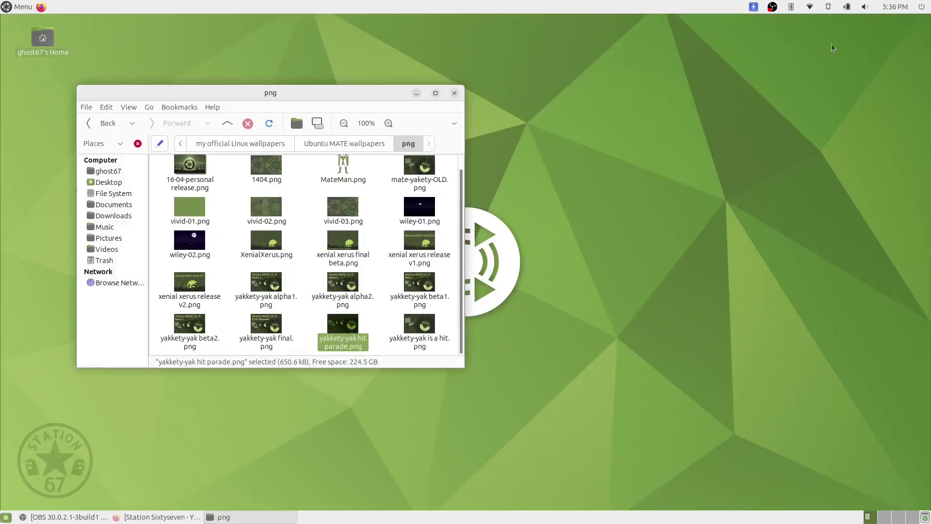
- Preview yakkety-yak is a hit.png and xenial xerus release v1.png, then return to the parent folder
double_click(427, 322)
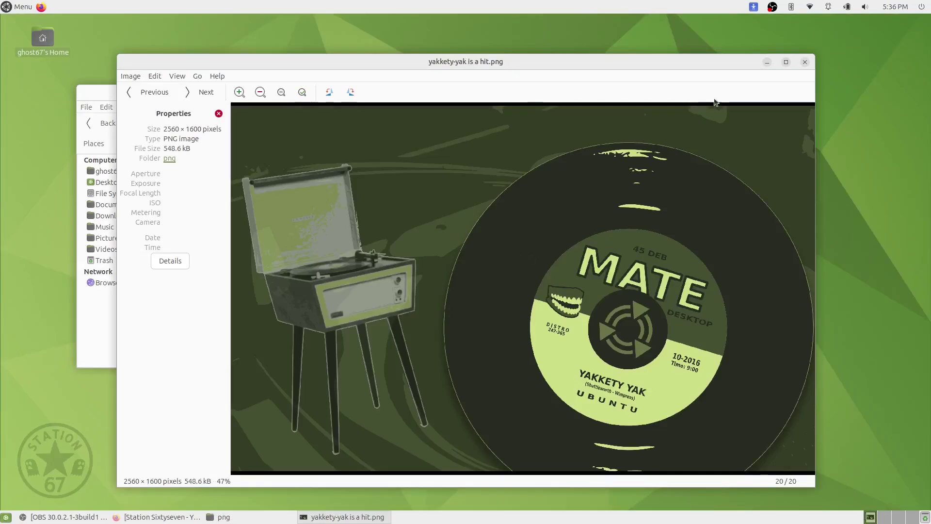
click(805, 63)
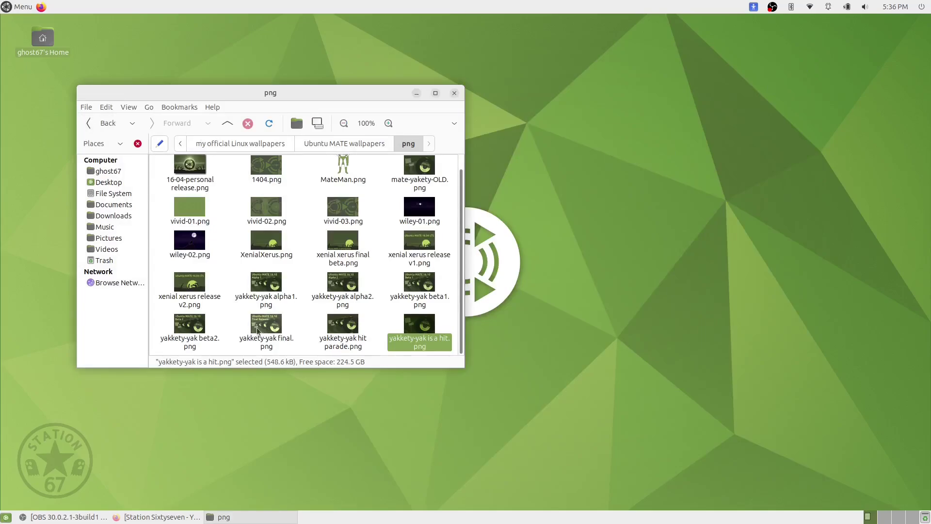
double_click(424, 241)
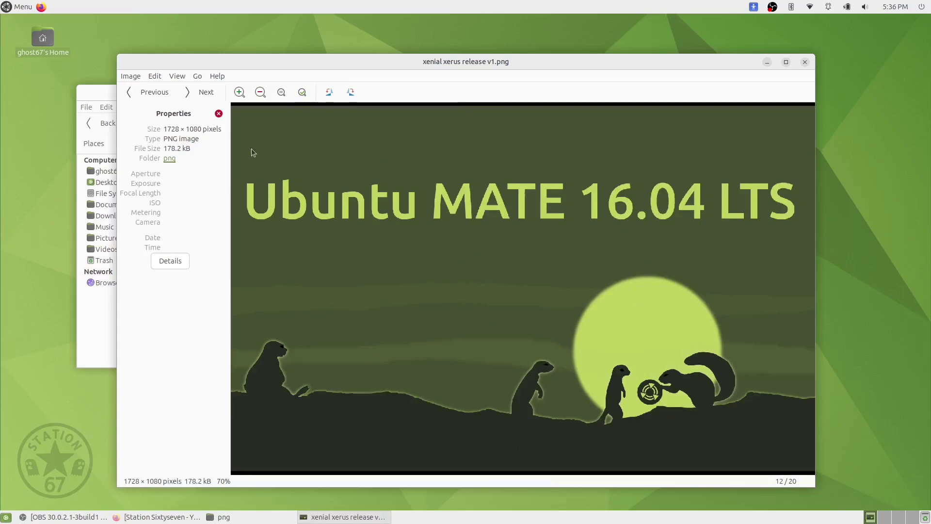
click(805, 63)
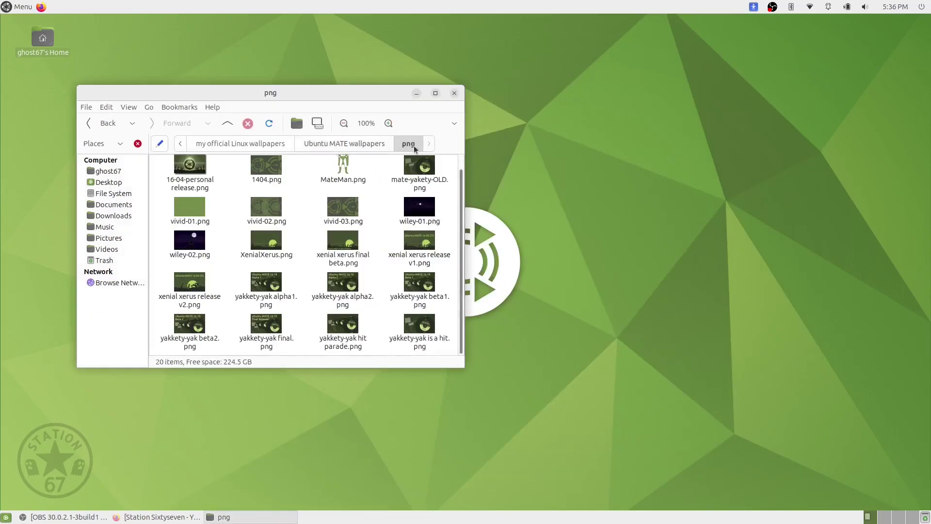
click(239, 143)
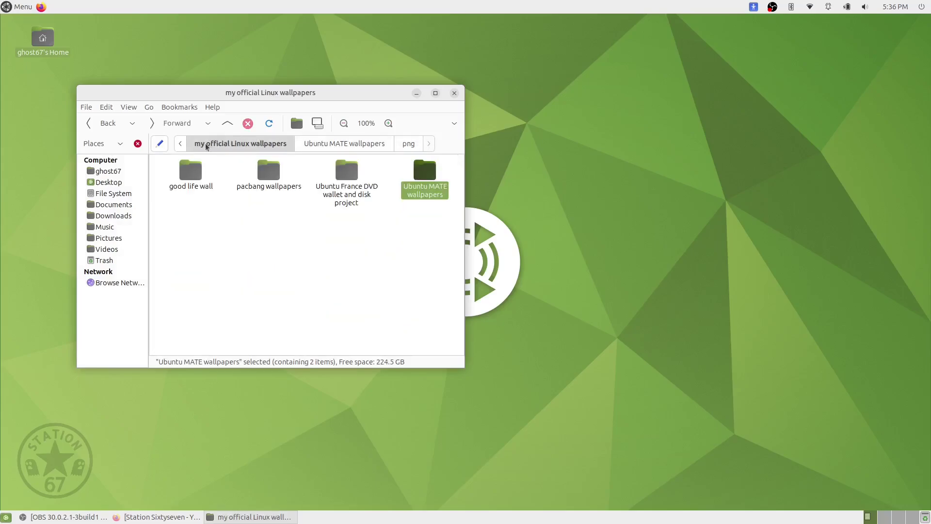
- Use the breadcrumbs to go back through Pictures to the ghost67 home folder, then minimize Caja
click(179, 143)
click(207, 143)
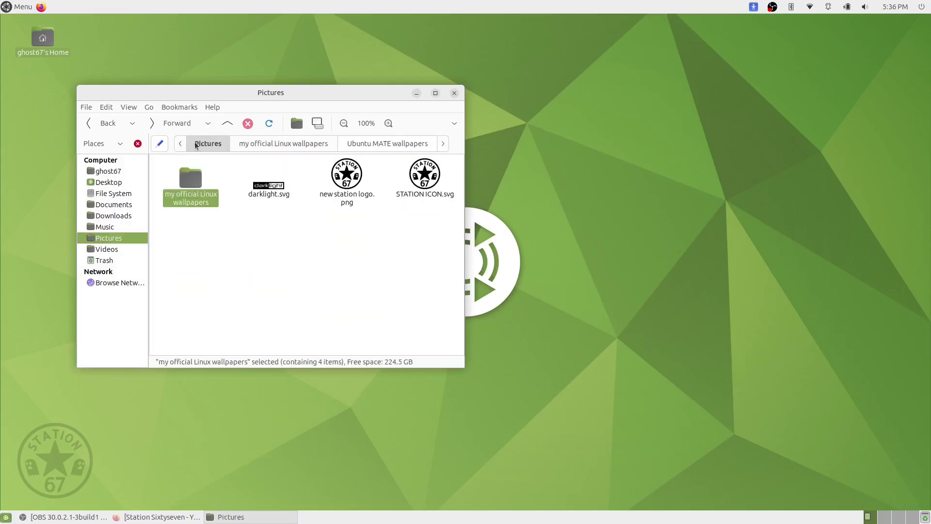
click(180, 143)
click(211, 143)
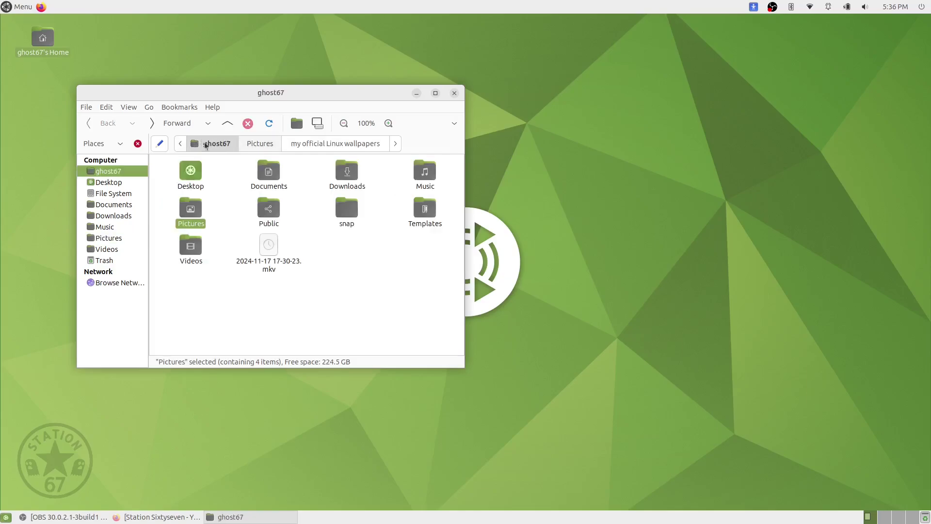
click(275, 316)
click(416, 93)
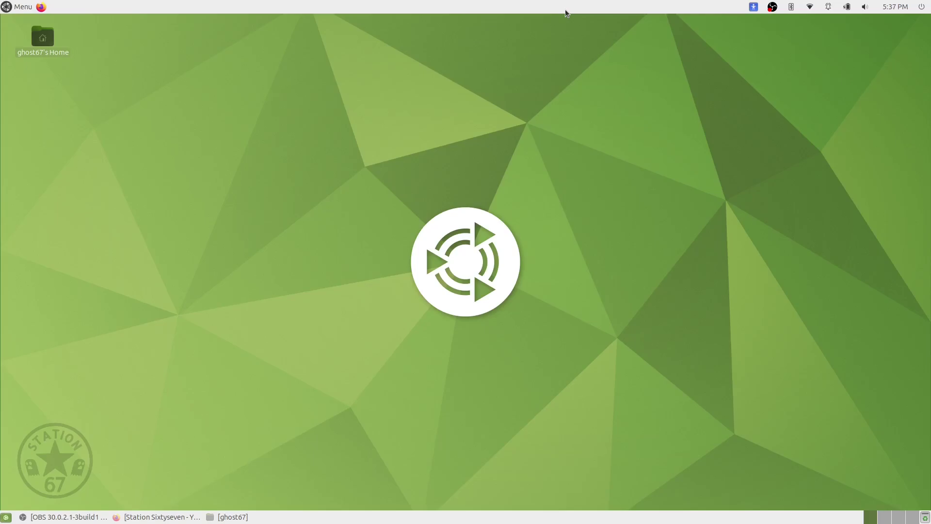
click(204, 150)
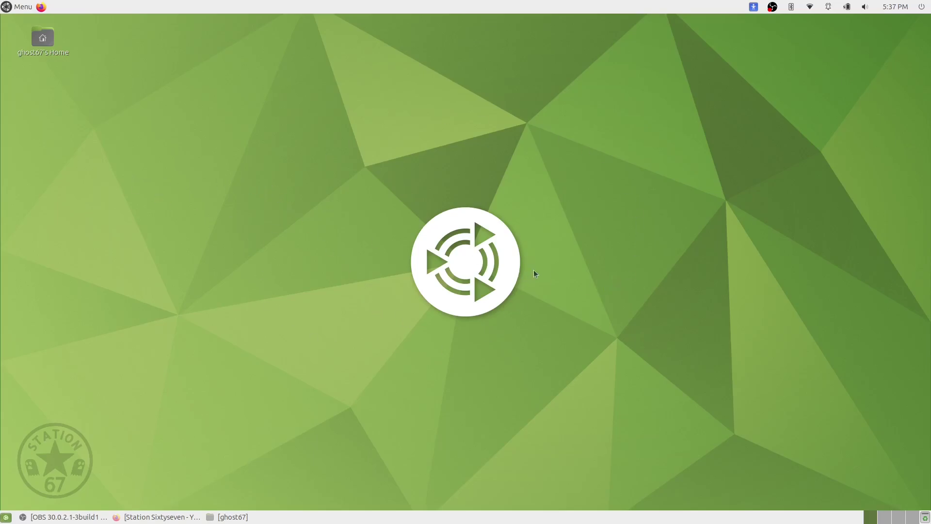
- Open the Brisk applications menu from the top panel and browse to System Tools
click(19, 7)
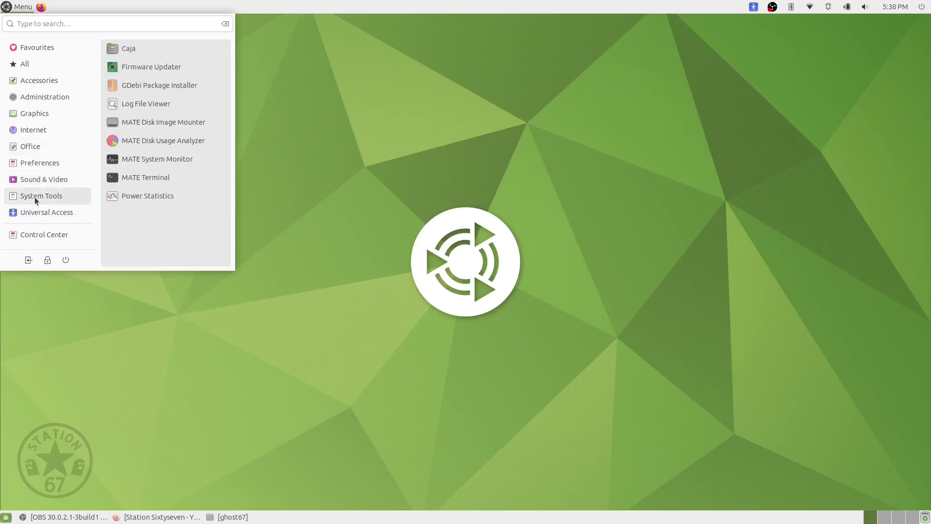
mouse_move(25, 65)
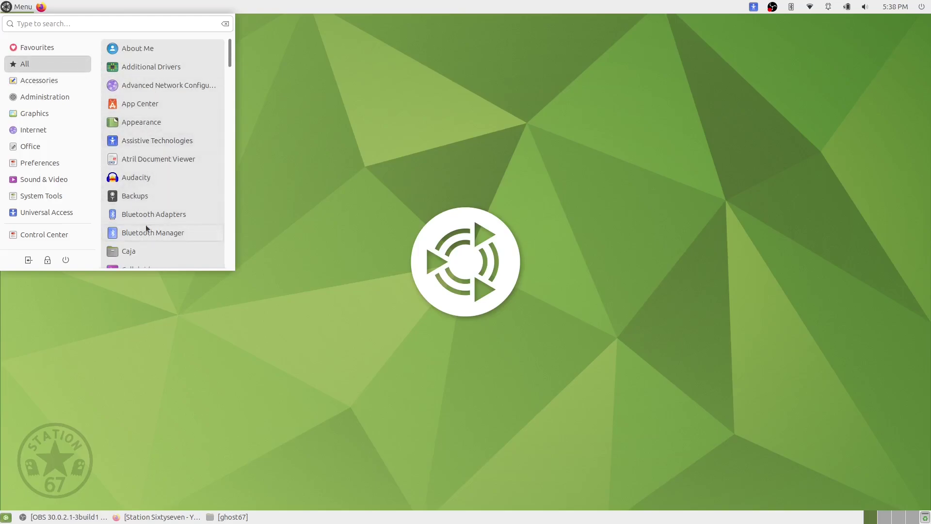
scroll(161, 173, down, 2)
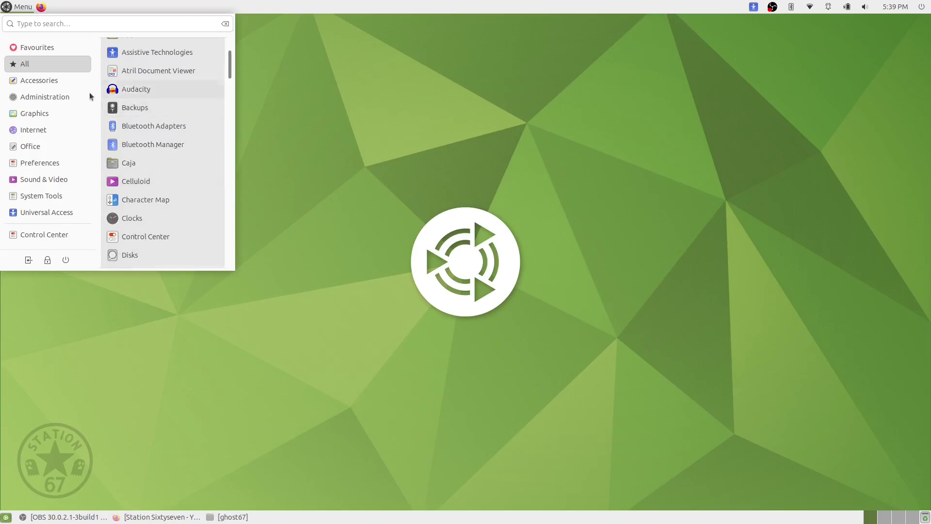
mouse_move(41, 196)
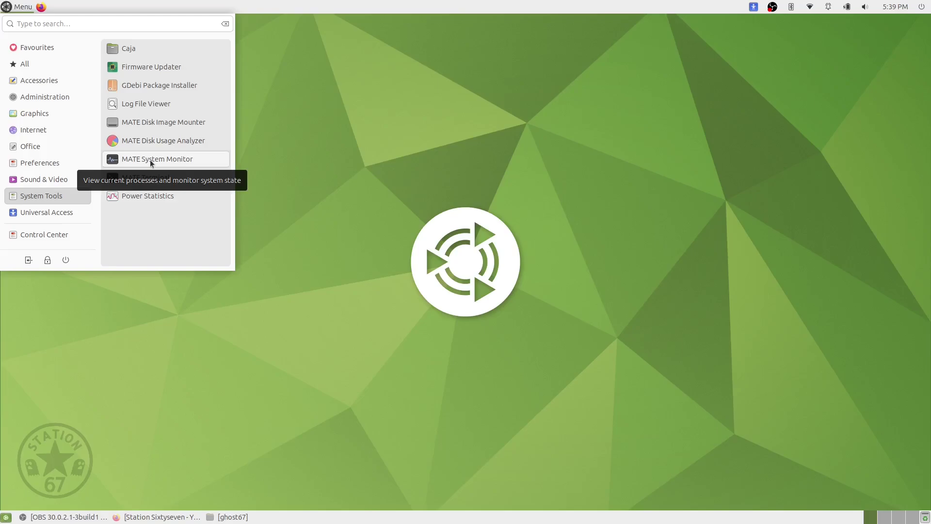
- Close the YouTube browser and the Caja home window, then reopen the Brisk menu
click(359, 201)
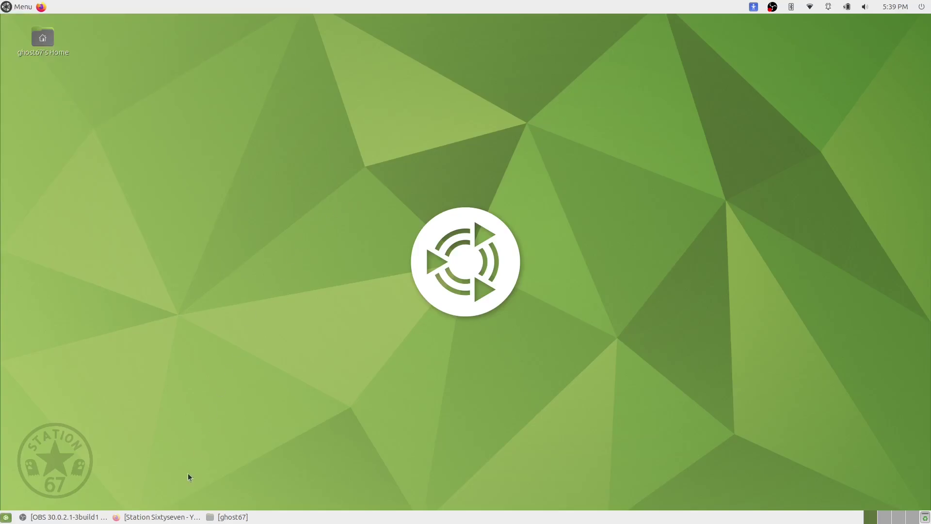
click(168, 518)
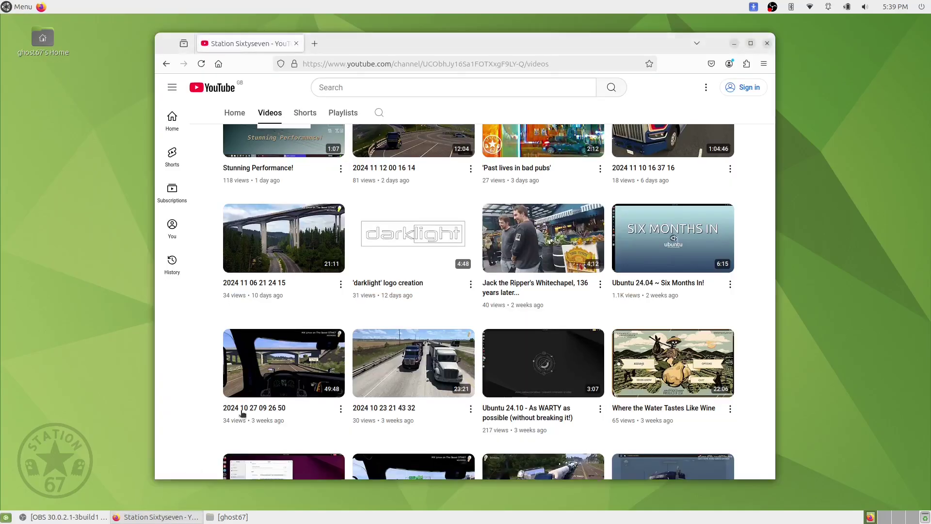
click(770, 44)
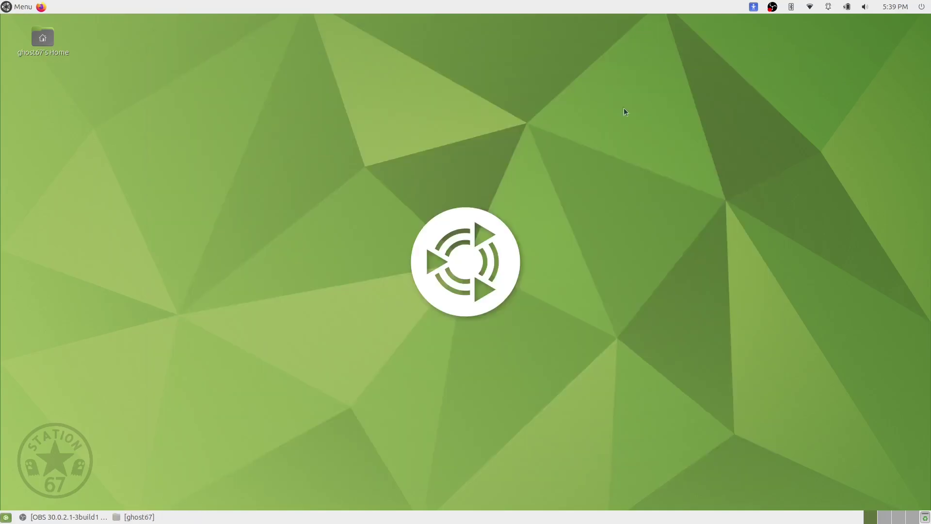
click(161, 519)
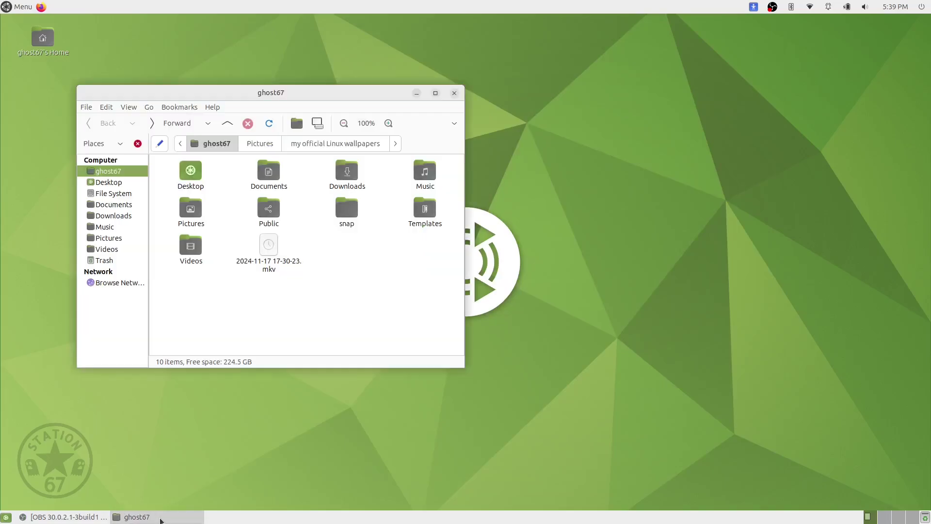
click(456, 94)
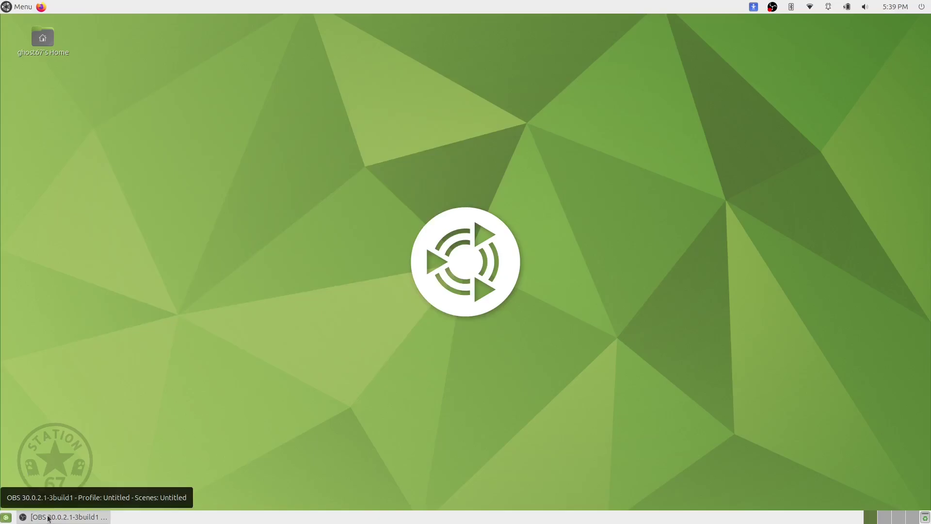
click(23, 7)
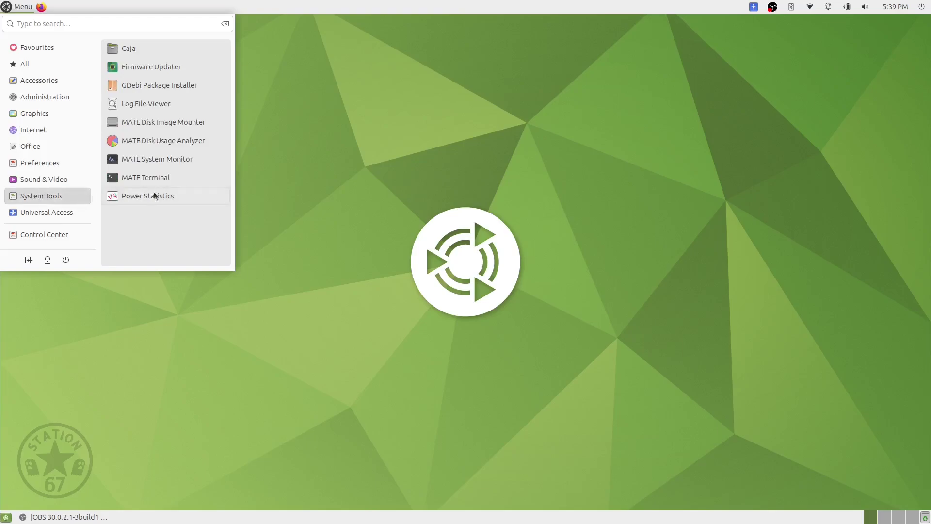
- Launch MATE System Monitor, make its window taller, and tile it to the left half
click(155, 159)
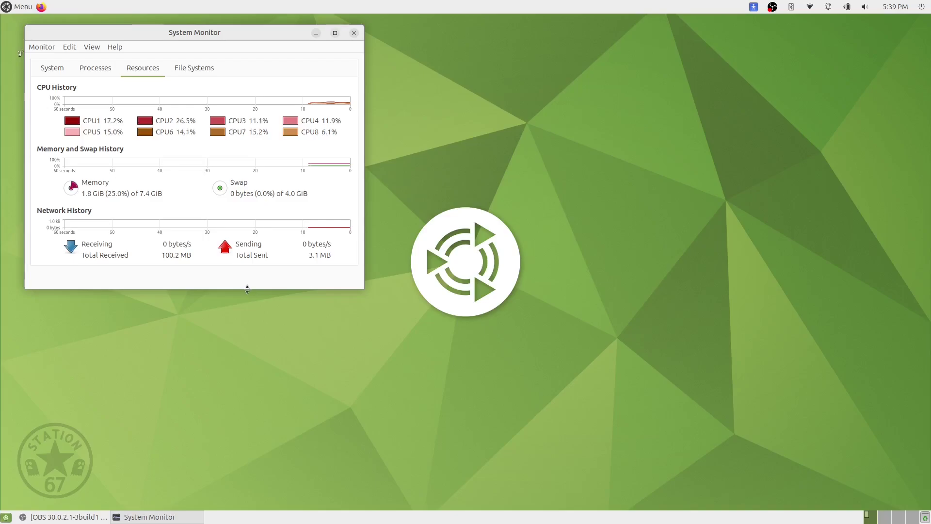
drag(247, 288, 233, 453)
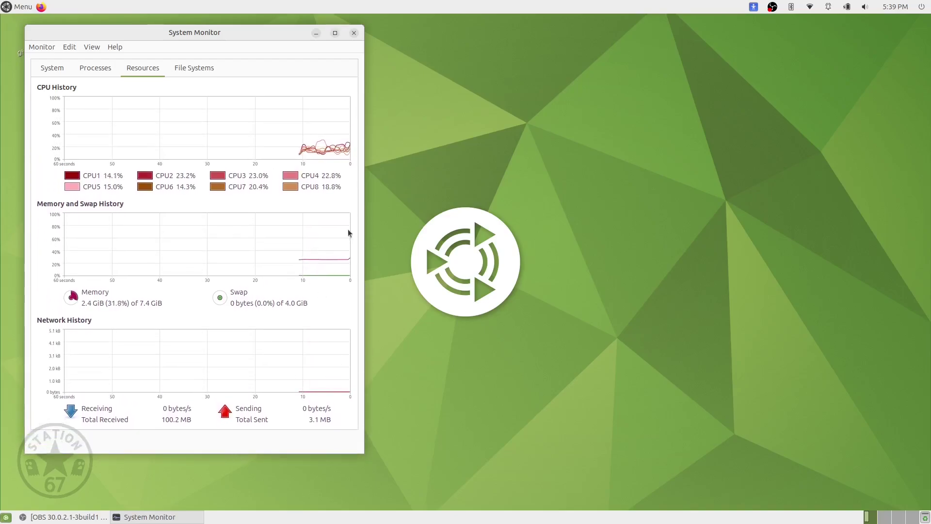
drag(221, 32, 2, 21)
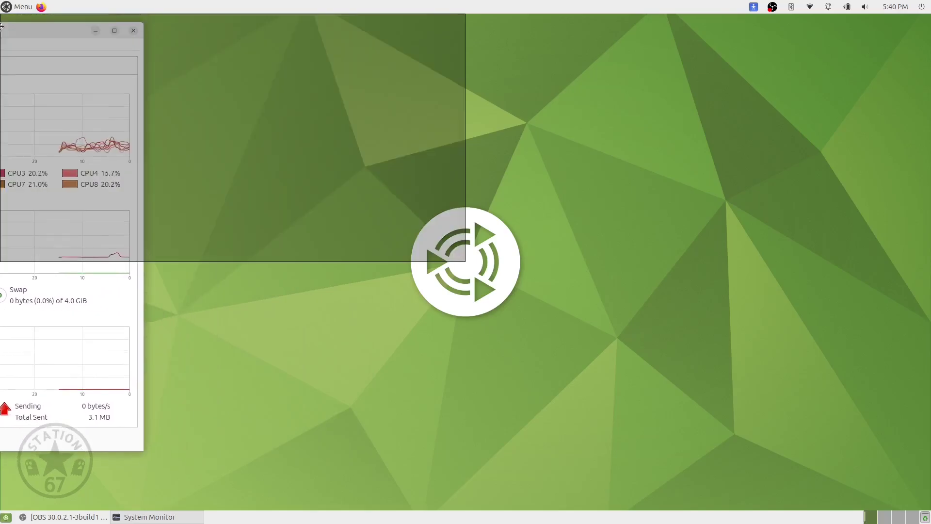
drag(1, 20, 1, 45)
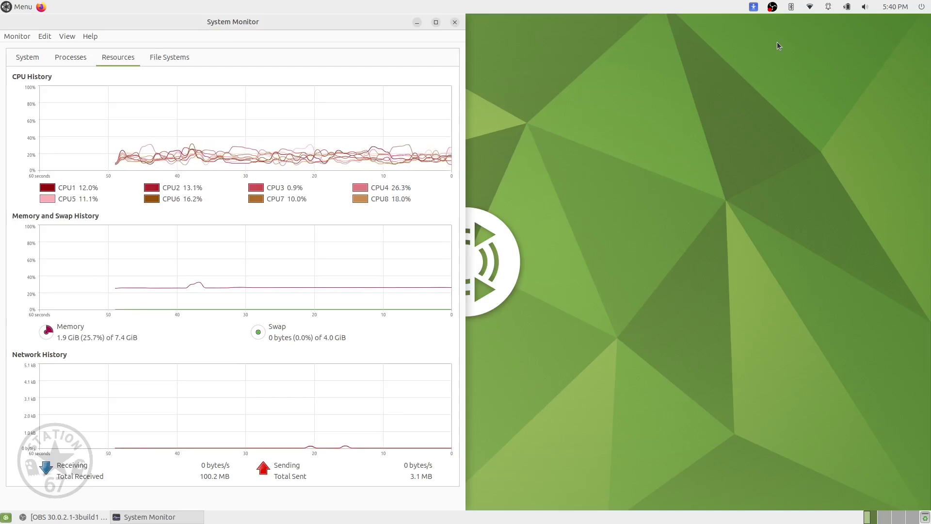
click(9, 7)
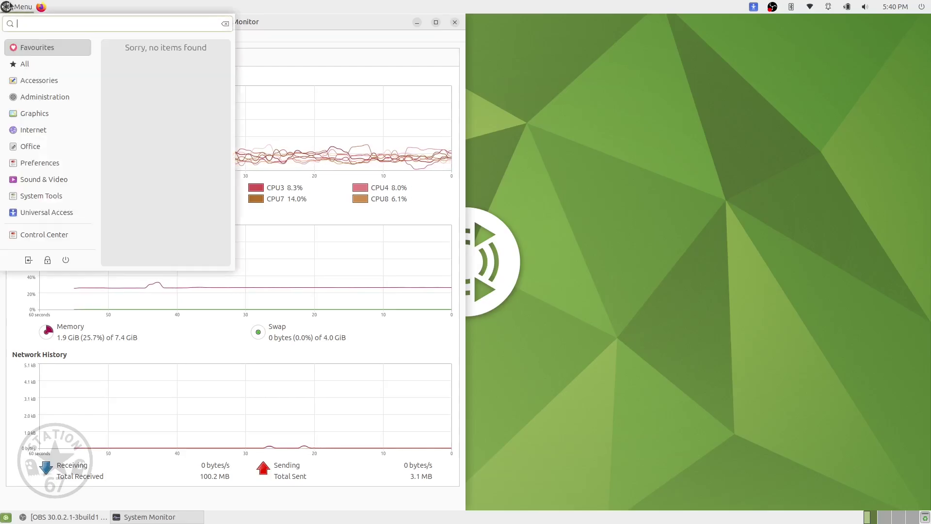
click(36, 235)
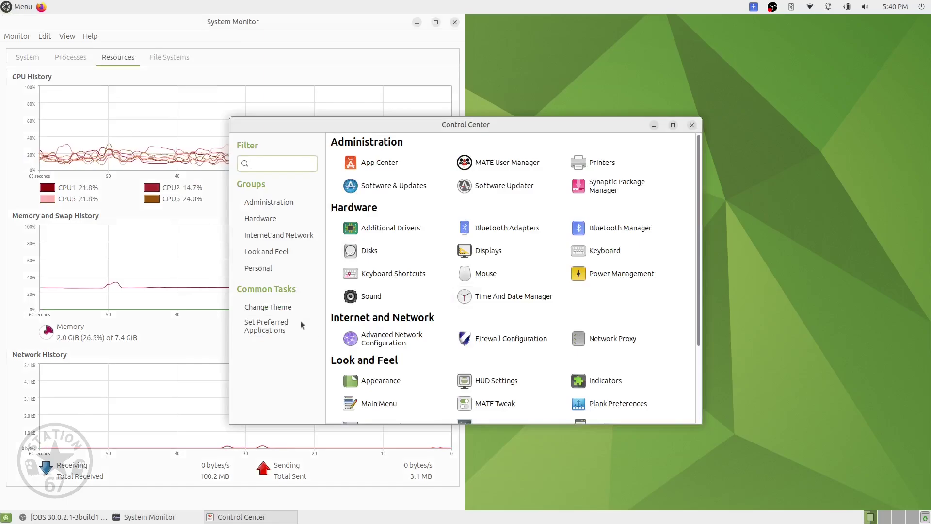
click(260, 218)
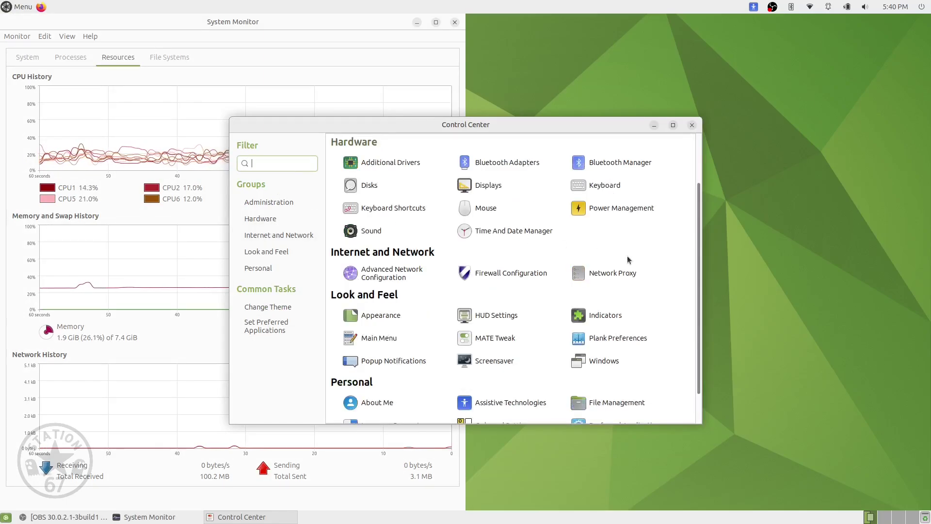
scroll(628, 256, down, 2)
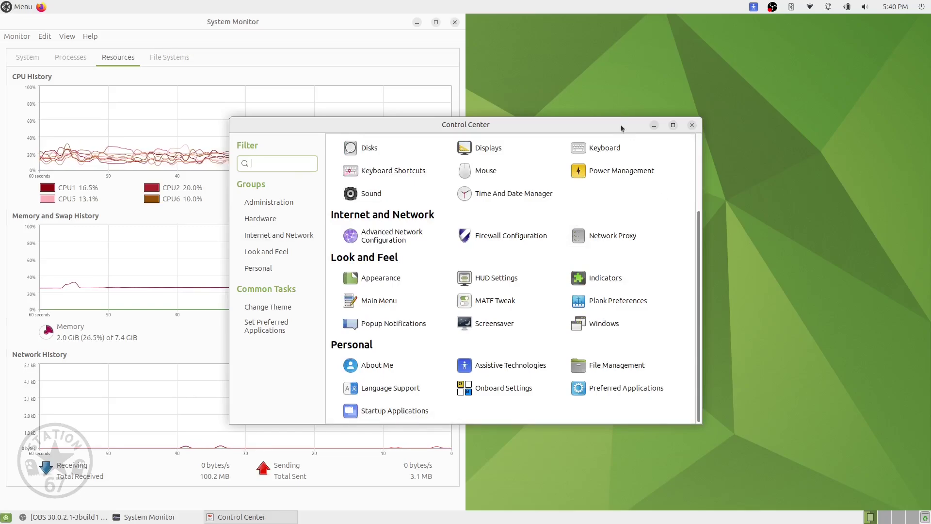
drag(620, 124, 733, 80)
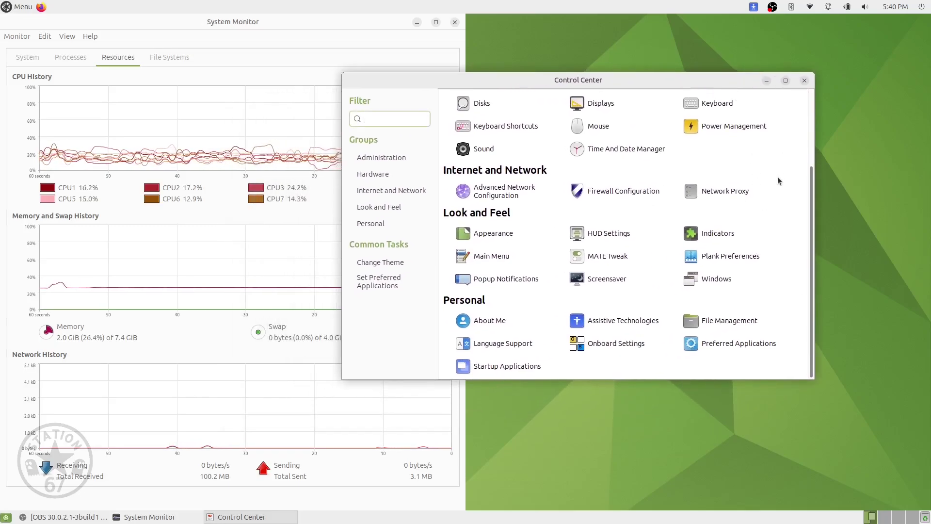
scroll(777, 211, up, 3)
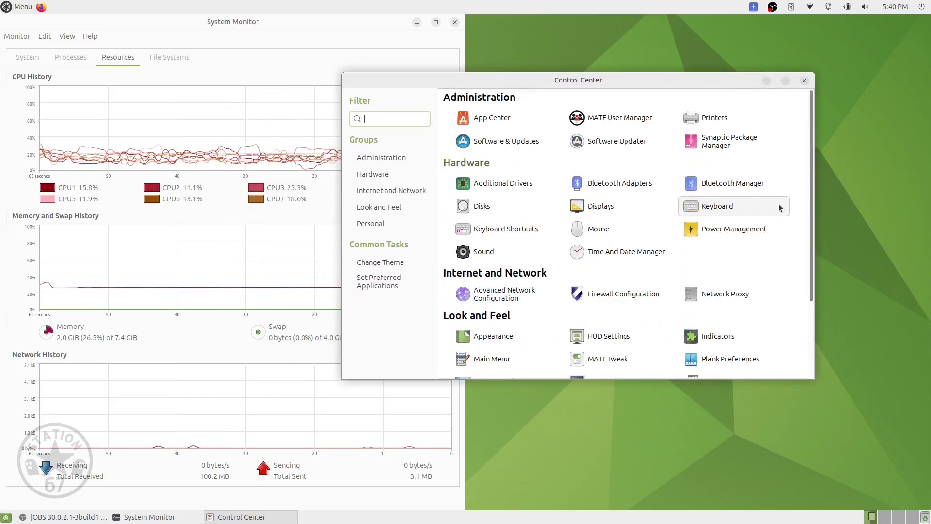
scroll(778, 211, down, 3)
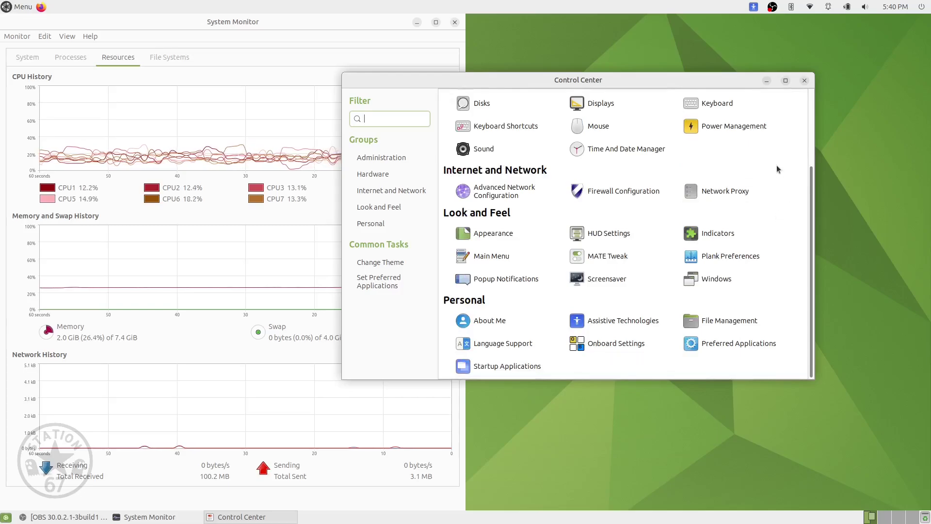
click(804, 81)
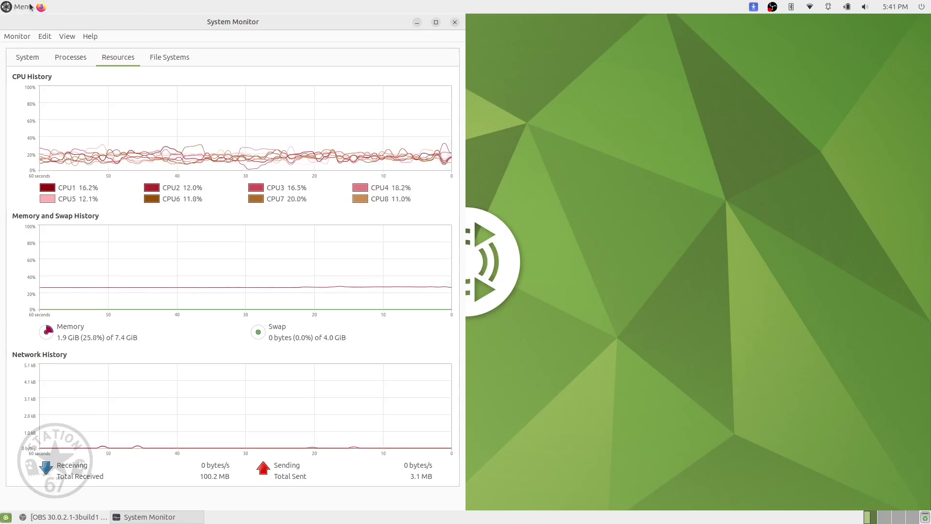
- Browse the Accessories apps in the Brisk menu, try the search field, and reopen the menu
click(15, 9)
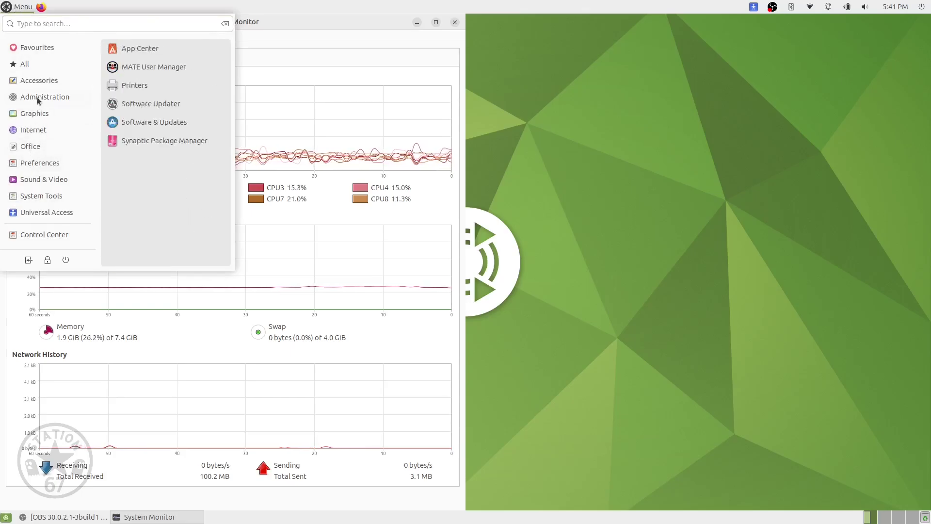
mouse_move(39, 80)
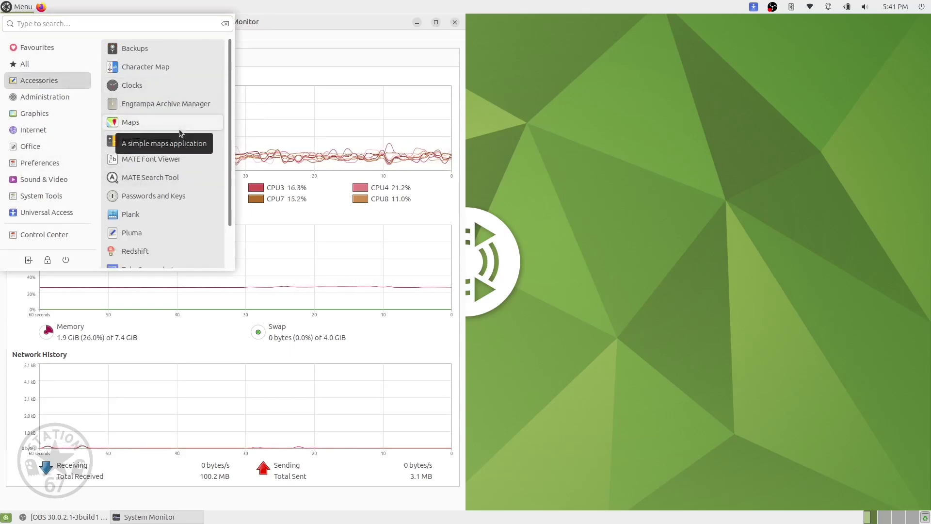
scroll(179, 129, down, 2)
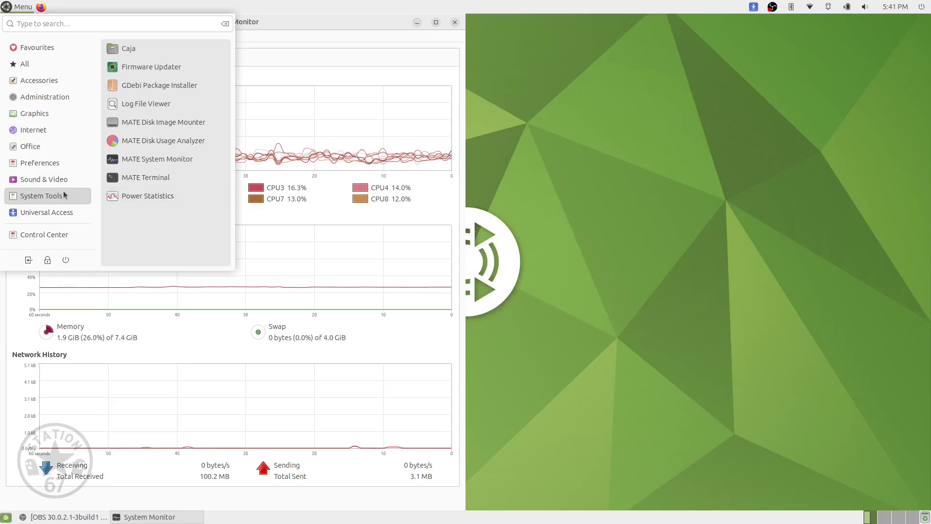
click(77, 23)
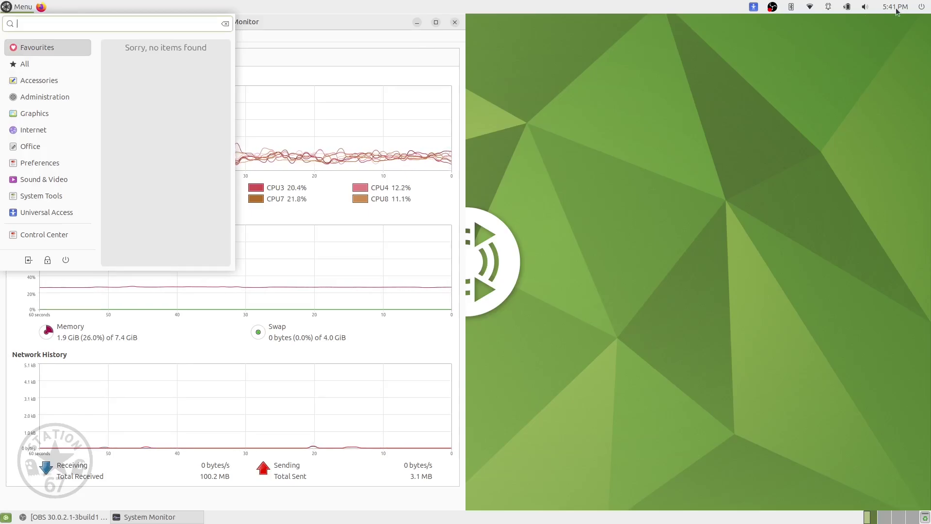
key(Escape)
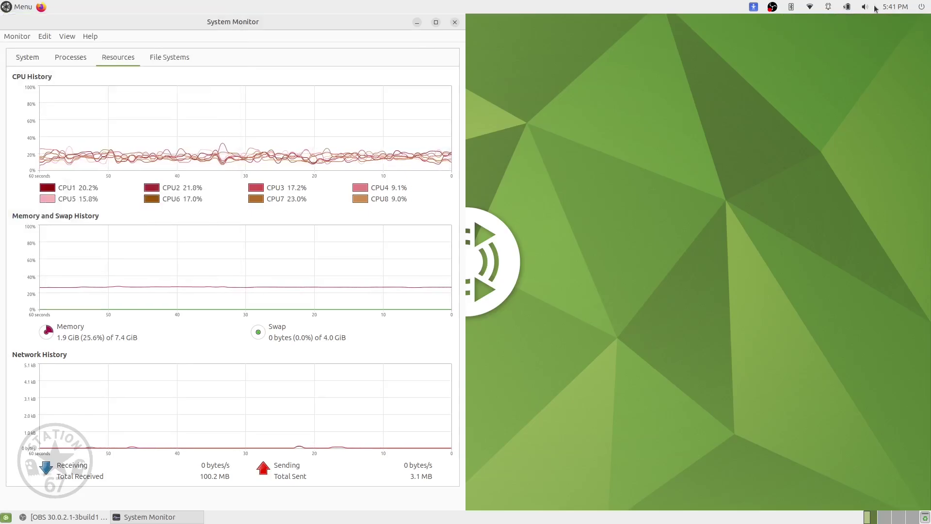
click(655, 102)
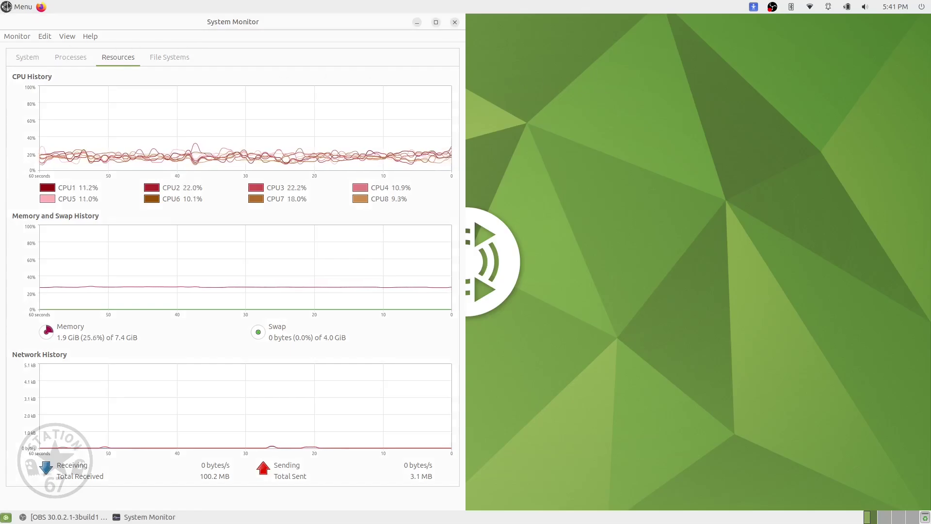
click(22, 7)
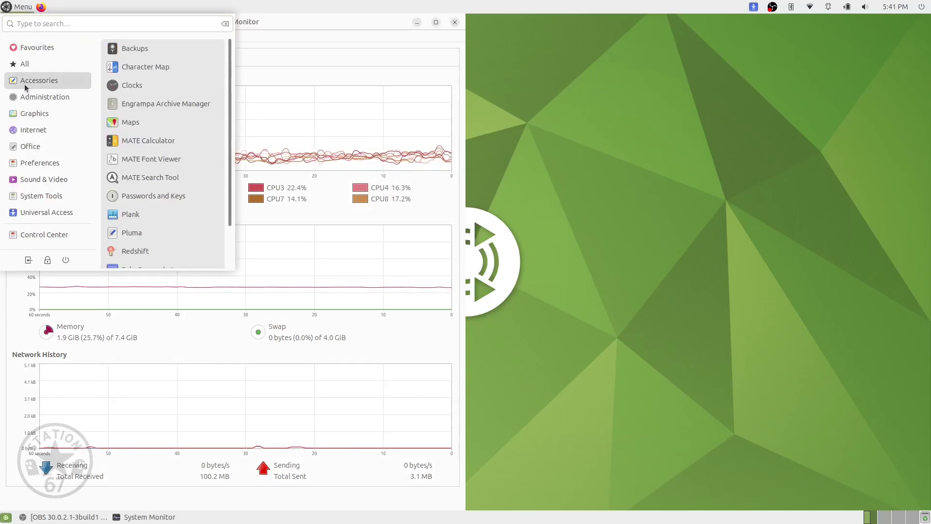
scroll(161, 161, down, 2)
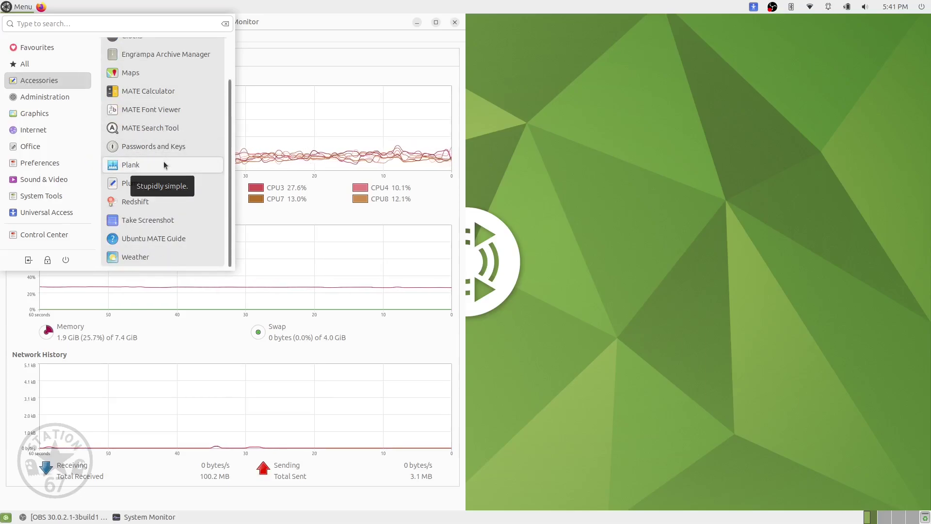
click(558, 92)
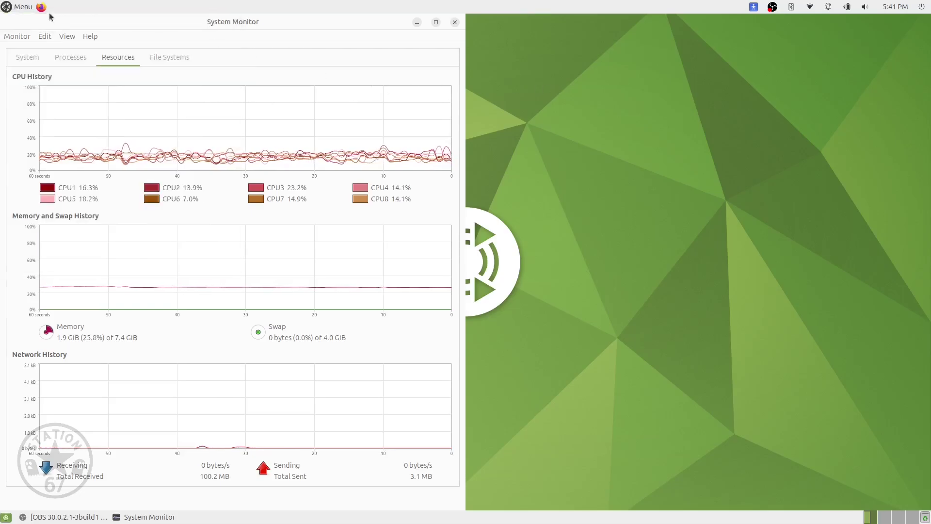
click(20, 9)
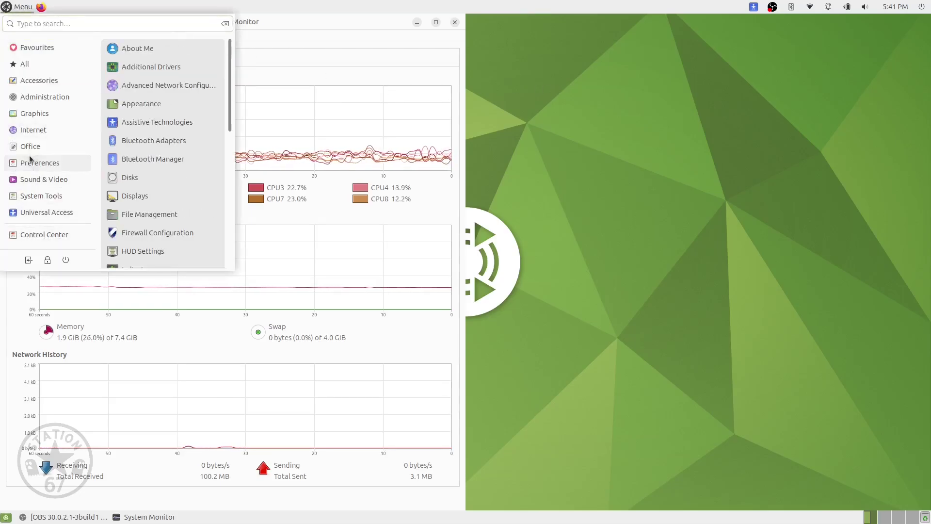
mouse_move(38, 80)
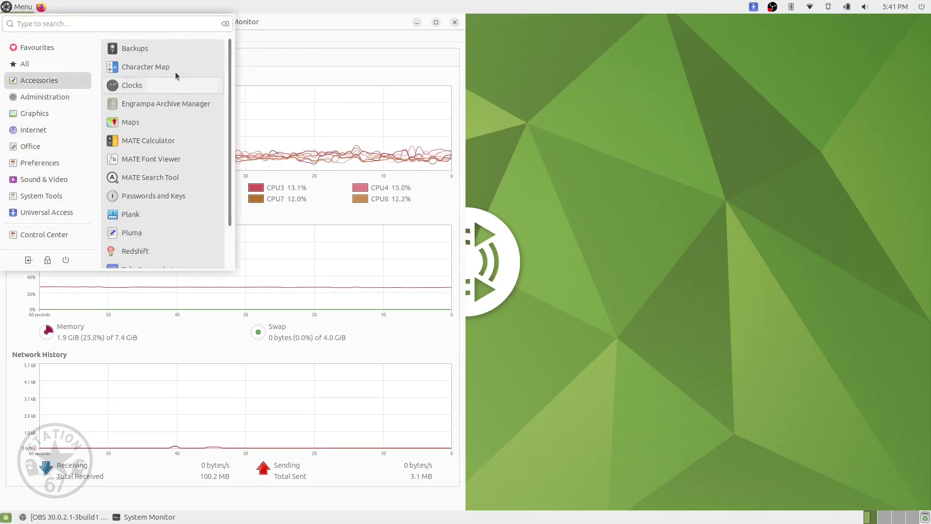
scroll(159, 143, down, 2)
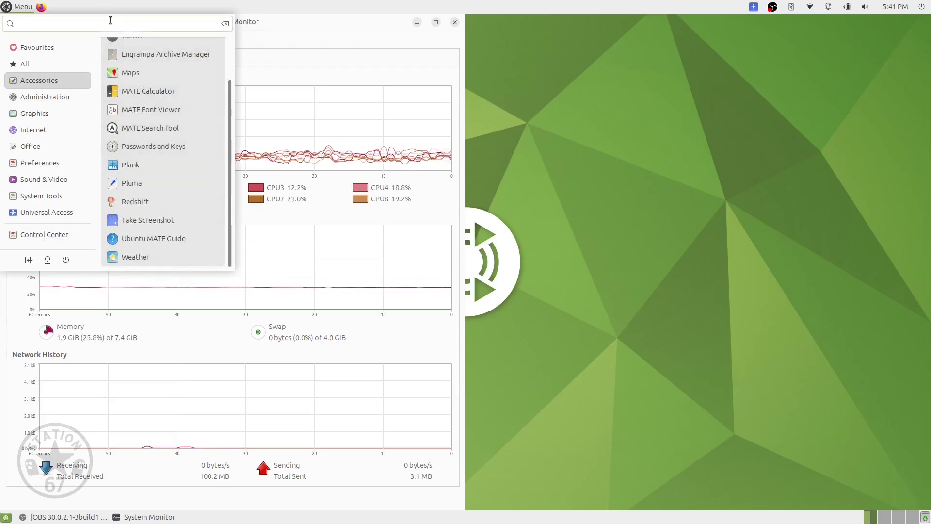
text(ter)
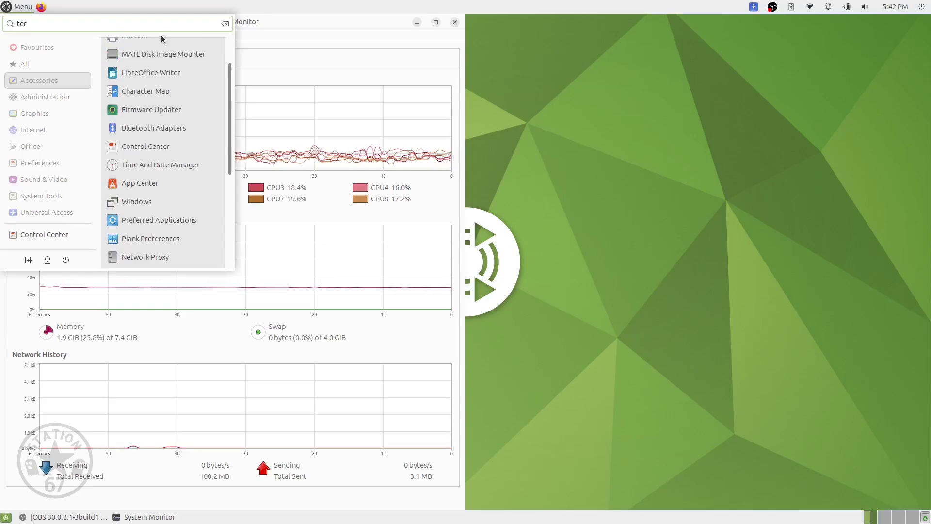
- Tile MATE Terminal on the right half, then run sudo apt update and sudo apt install inxi
click(162, 70)
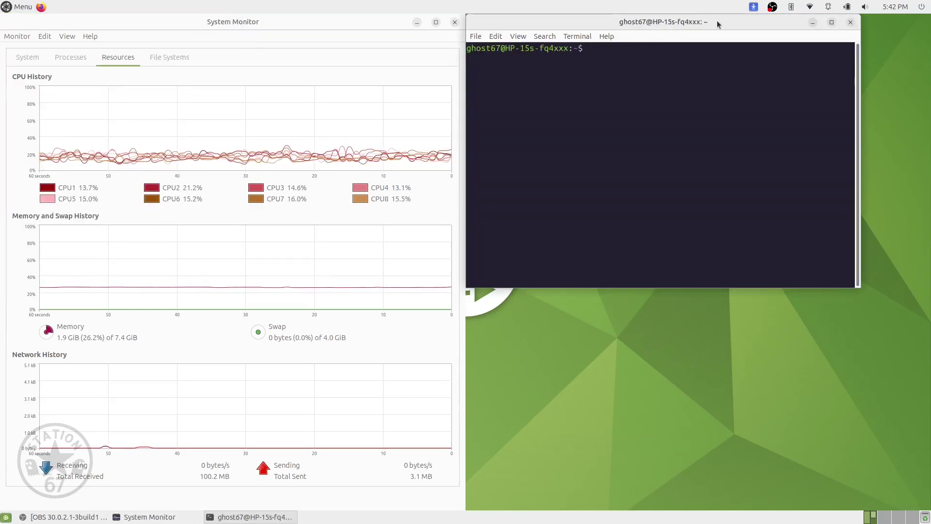
mouse_move(715, 22)
mouse_down()
mouse_move(883, 211)
mouse_move(928, 109)
mouse_up()
text(sudo apt update)
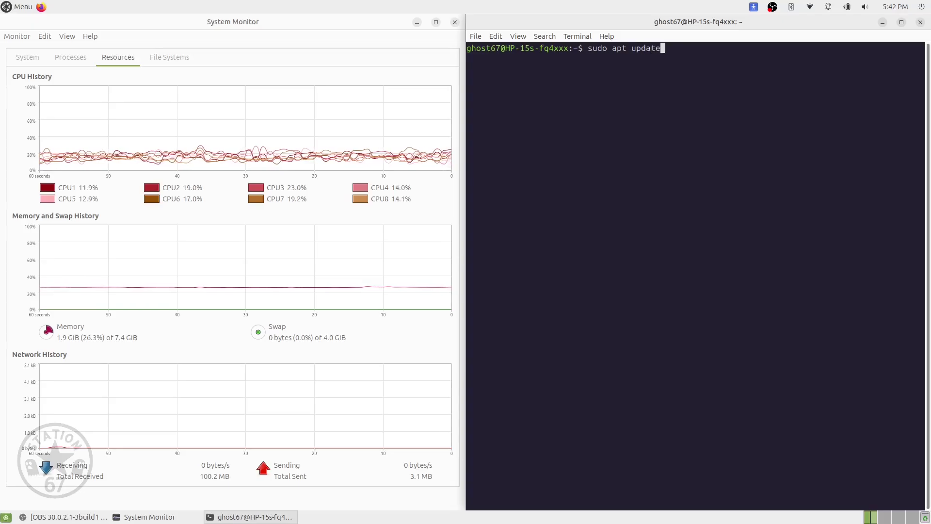
key(Return)
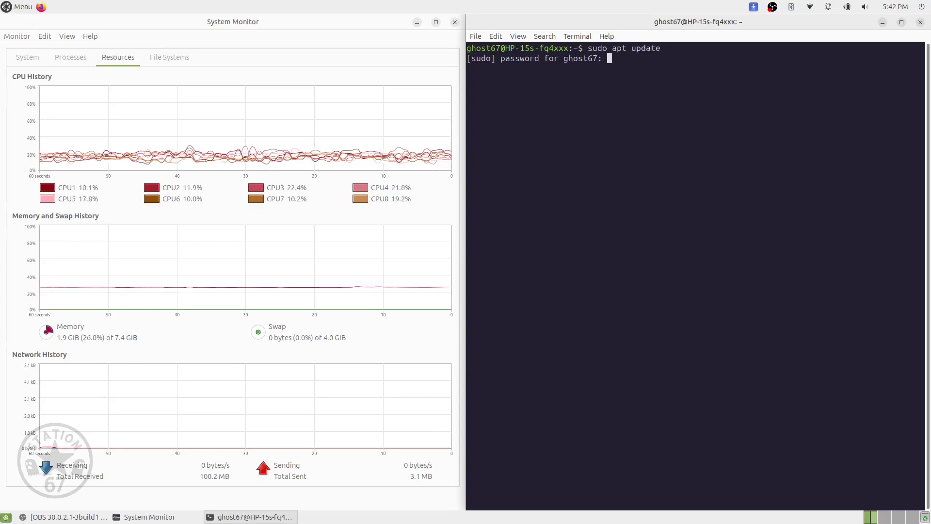
key(Return)
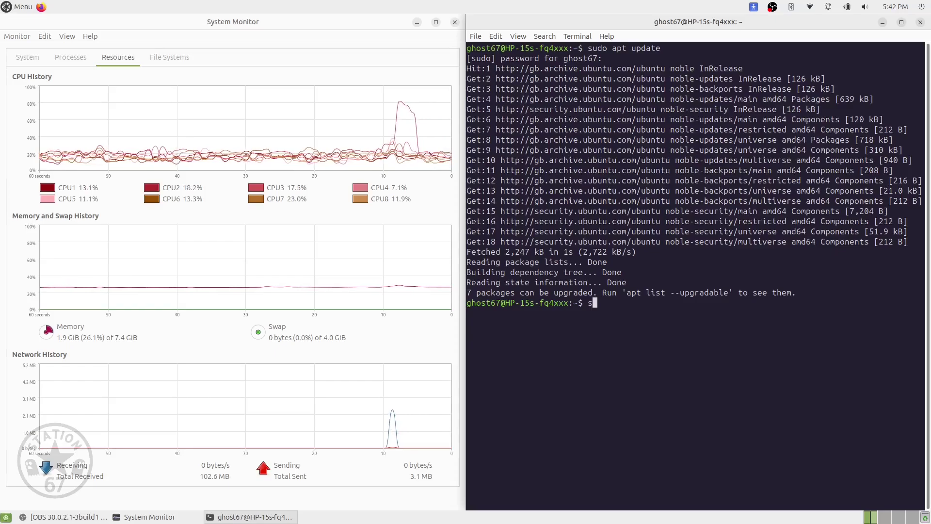
text(sudo apt )
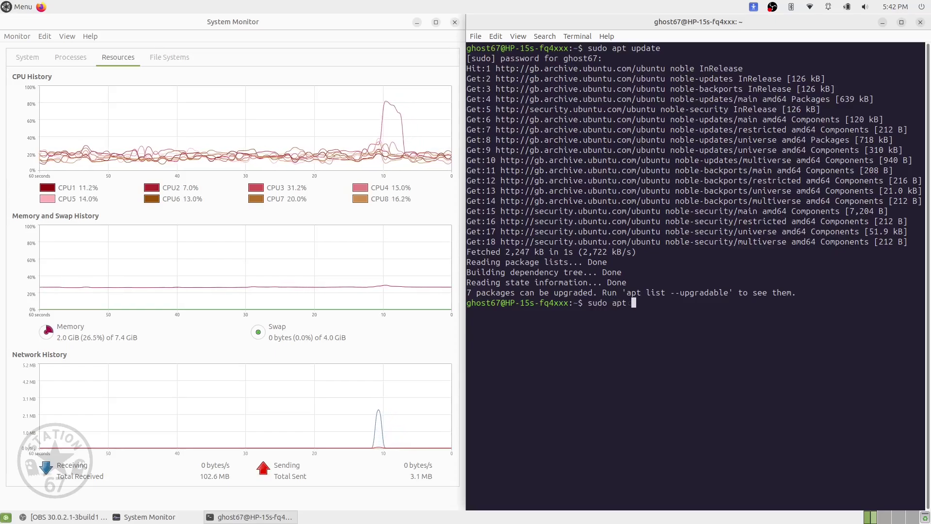
text(install )
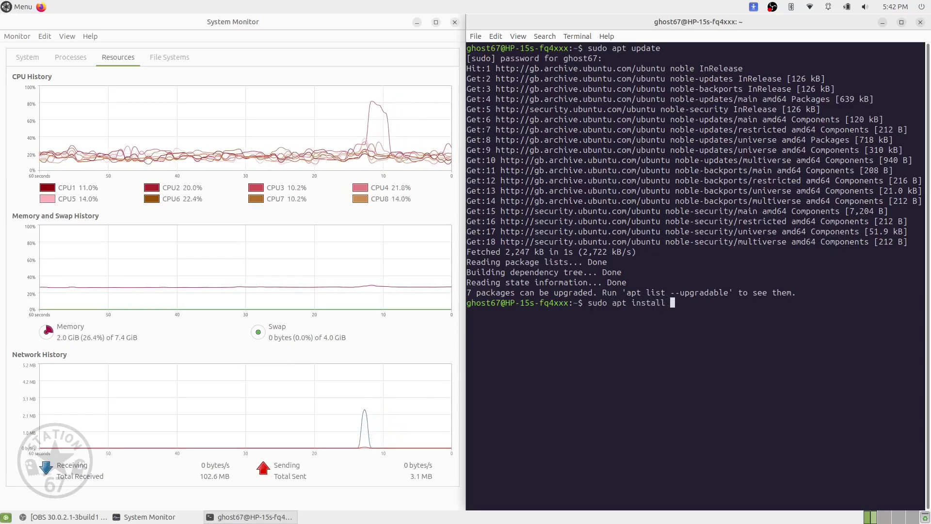
text(inxi)
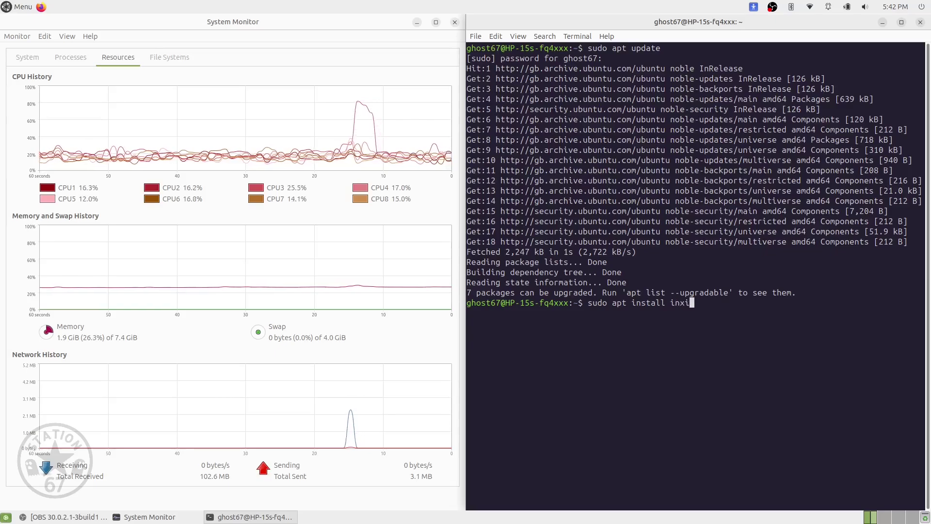
key(Return)
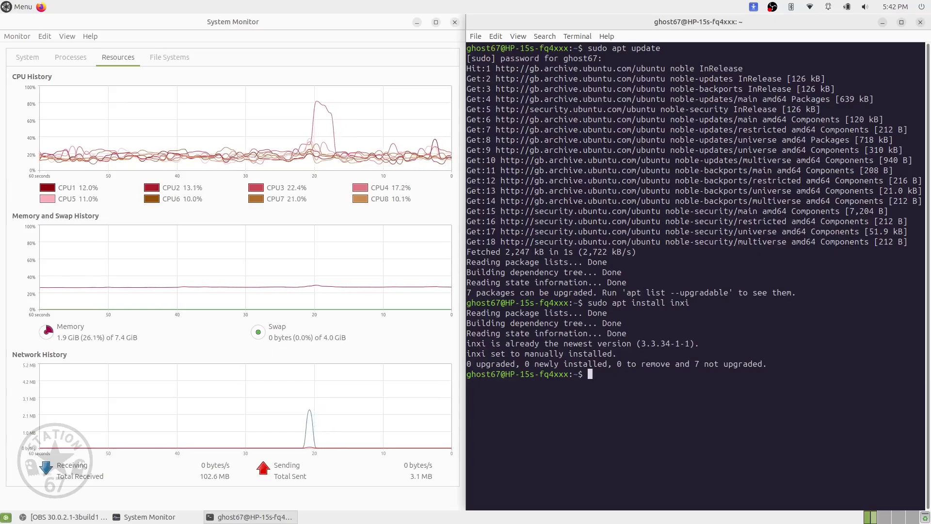
text(clear)
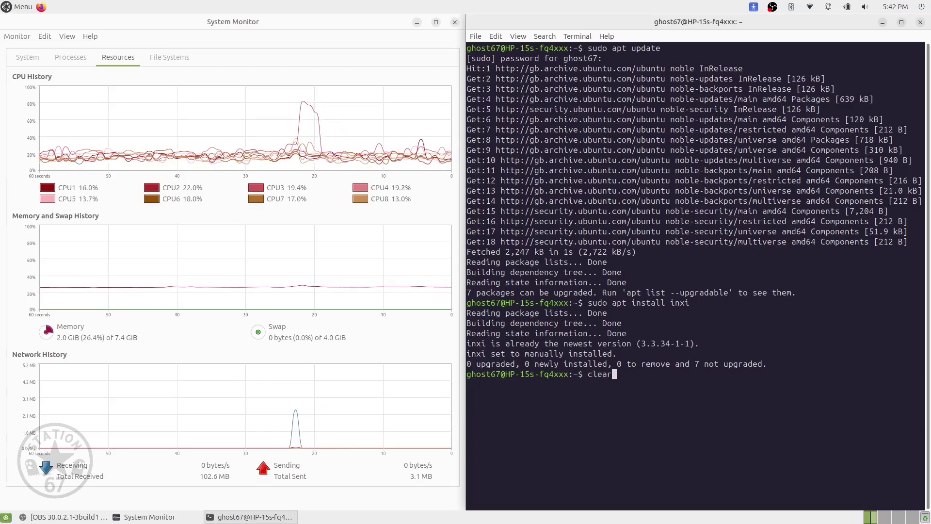
- Clear the terminal and run inxi -F for the full hardware report
key(Return)
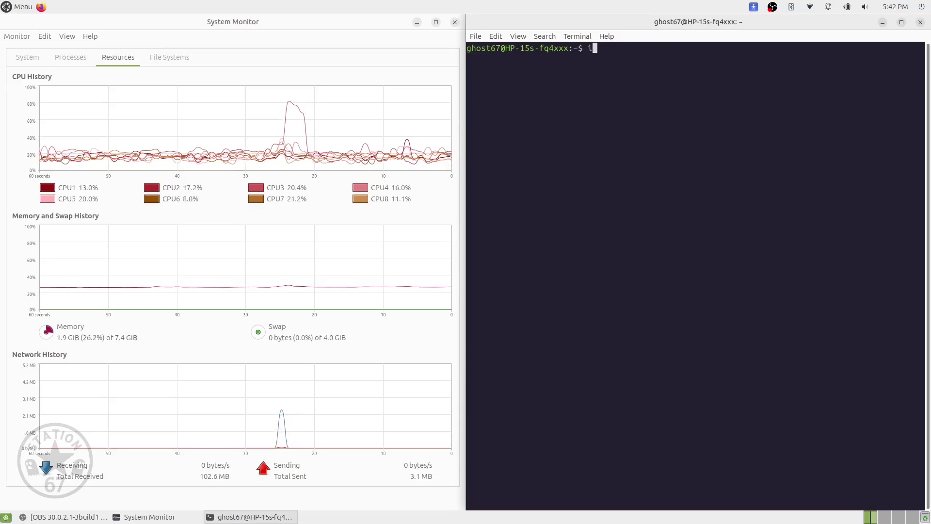
text(inxi -F)
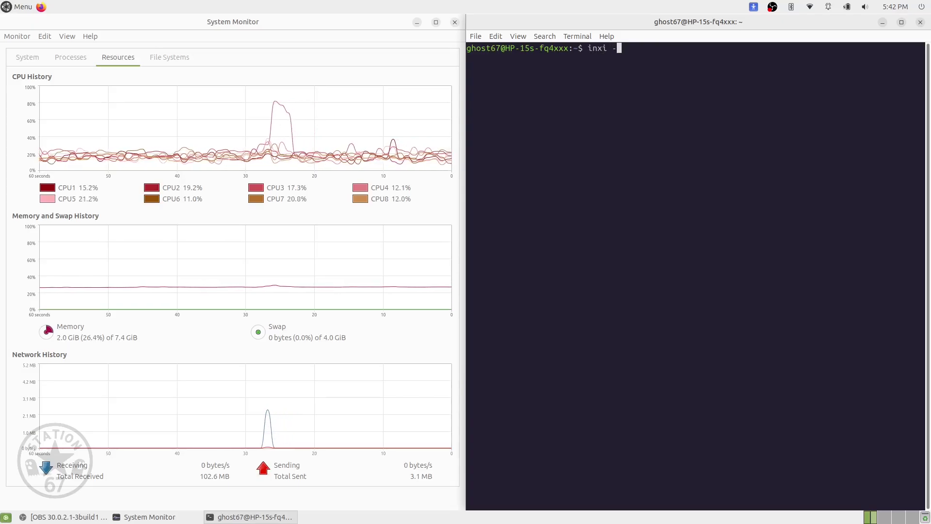
key(Return)
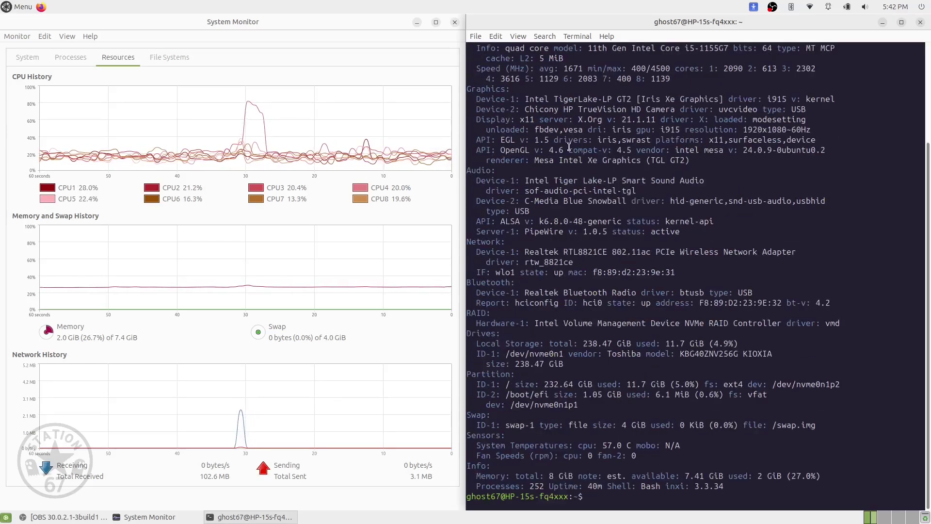
scroll(755, 150, up, 3)
scroll(755, 150, up, 3)
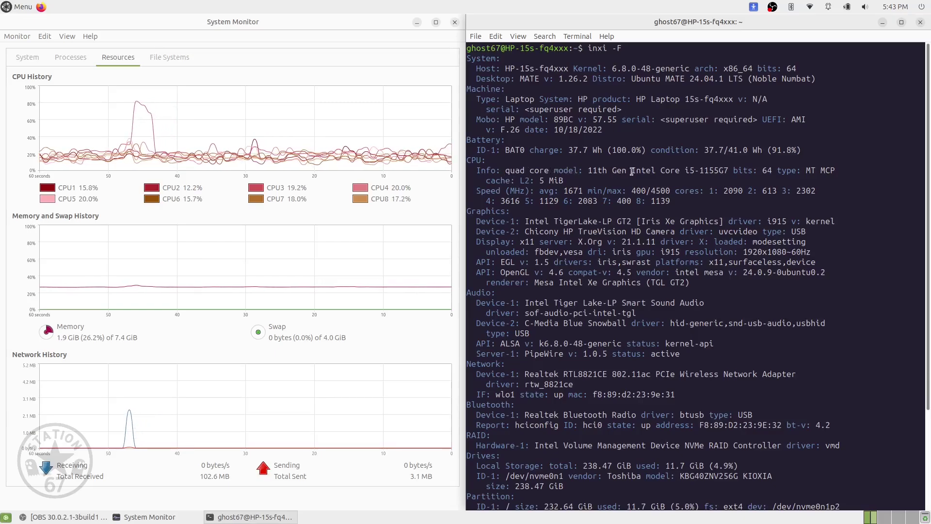
drag(589, 169, 734, 170)
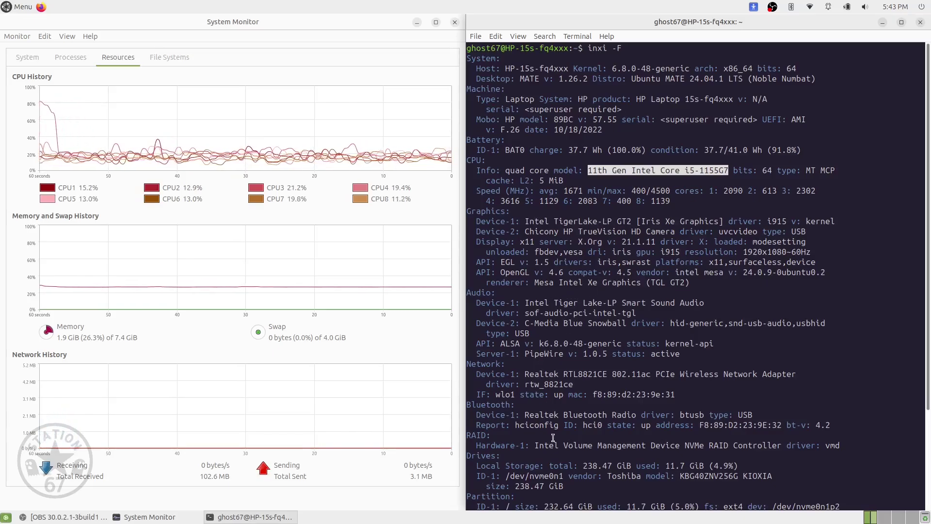
scroll(549, 435, down, 2)
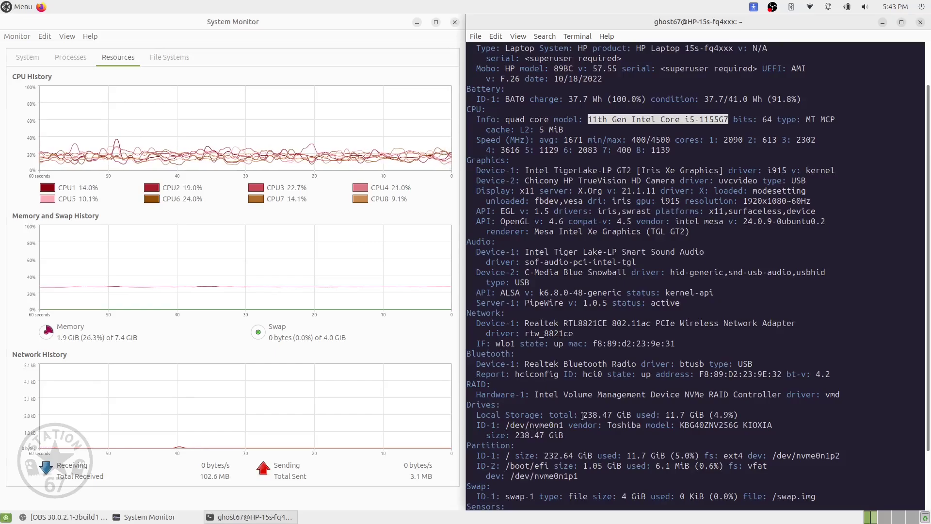
drag(780, 425, 768, 425)
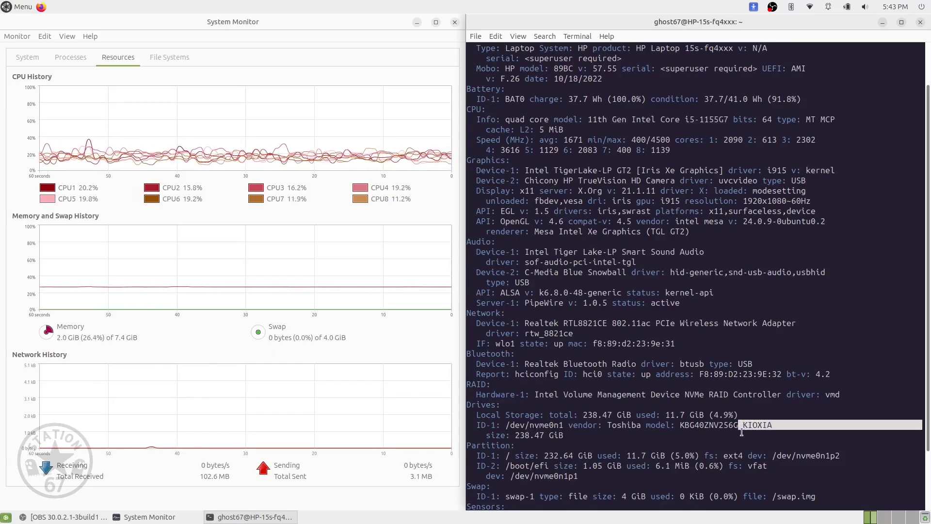
click(632, 435)
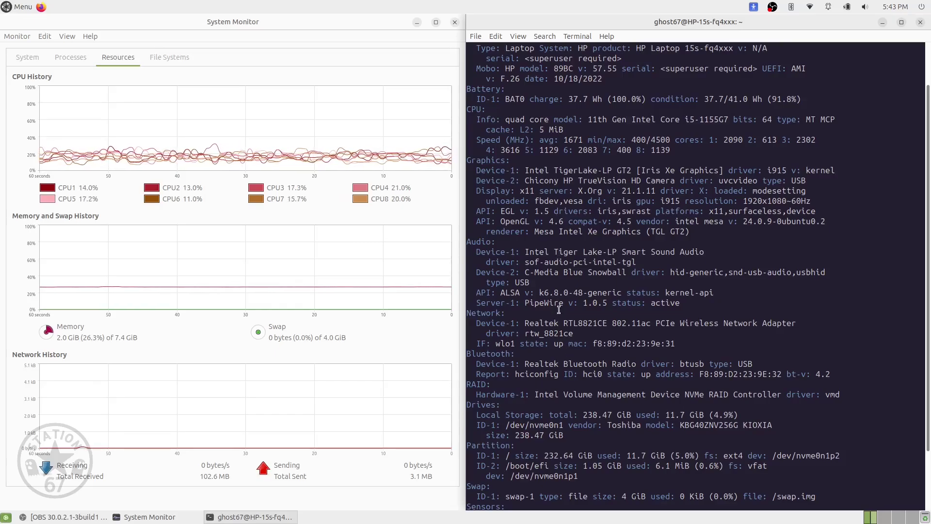
scroll(559, 312, down, 3)
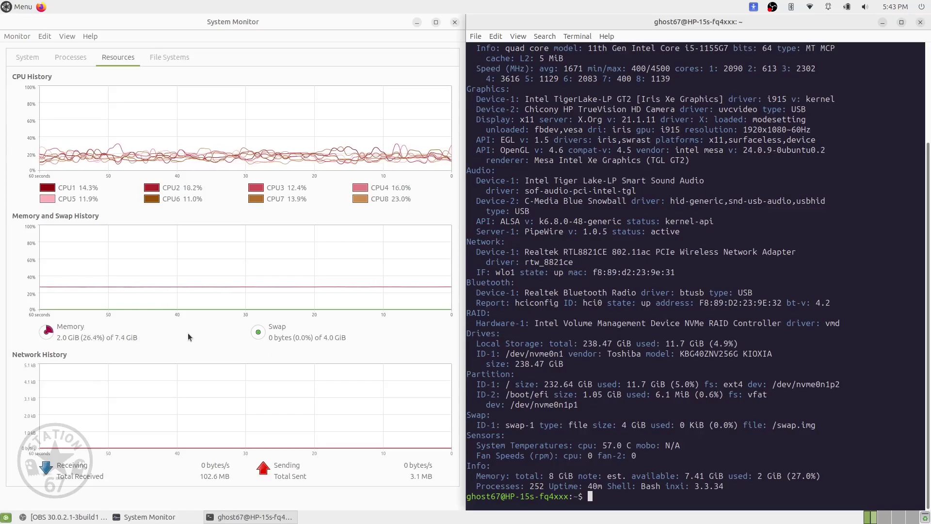
scroll(724, 270, up, 5)
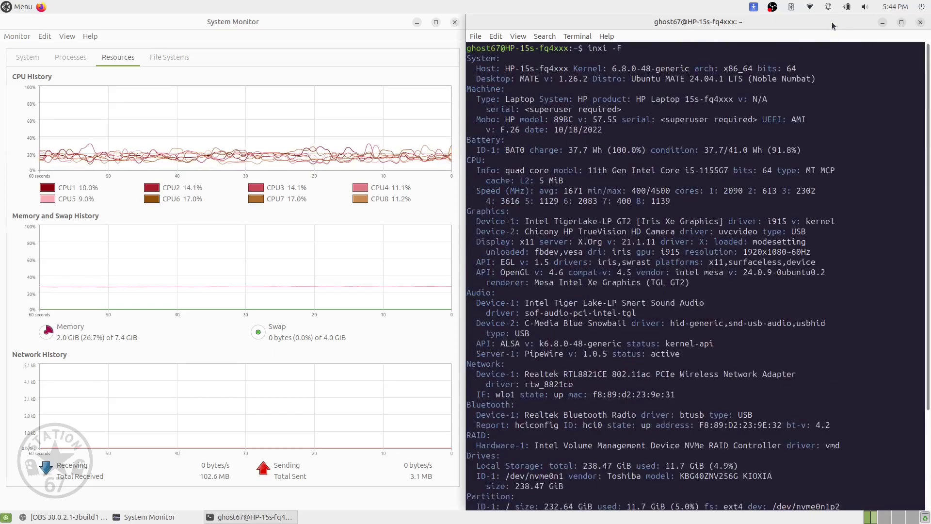
- Close the terminal and float System Monitor as an enlarged, centred window
drag(835, 22, 705, 157)
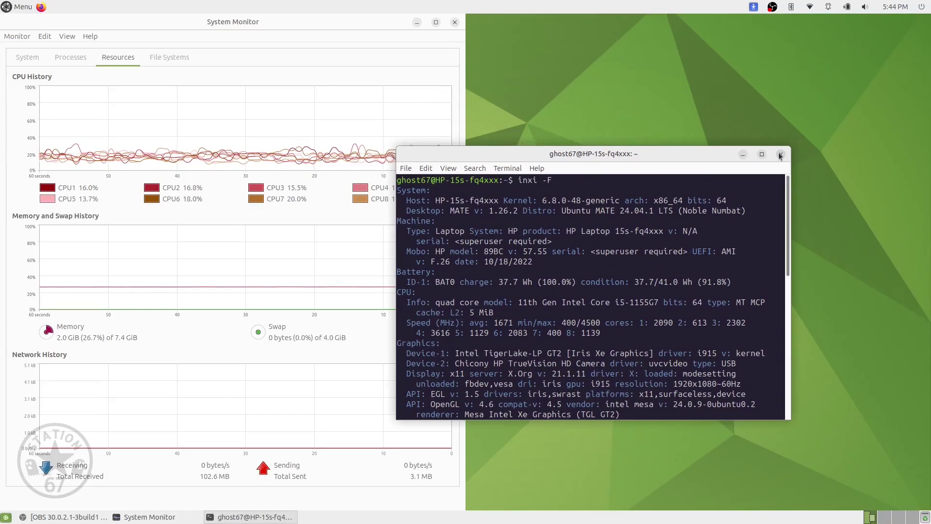
click(780, 155)
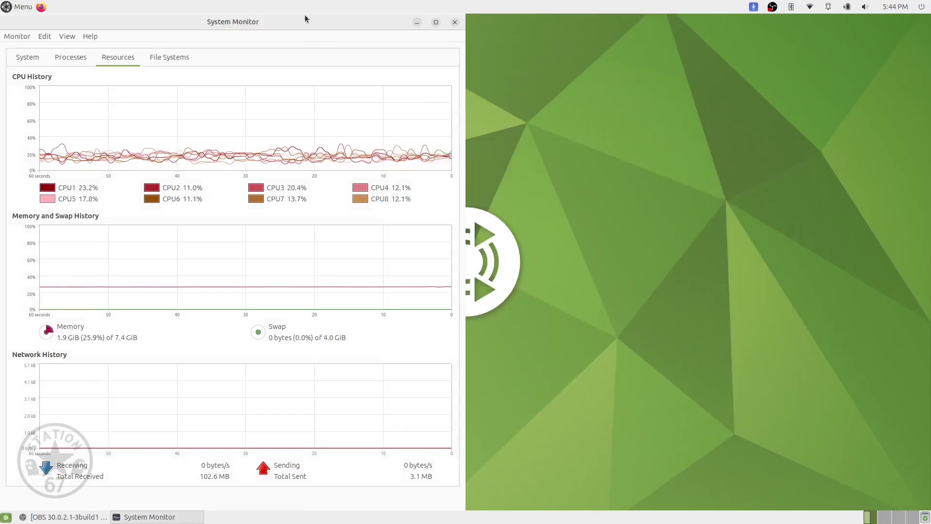
drag(306, 20, 384, 89)
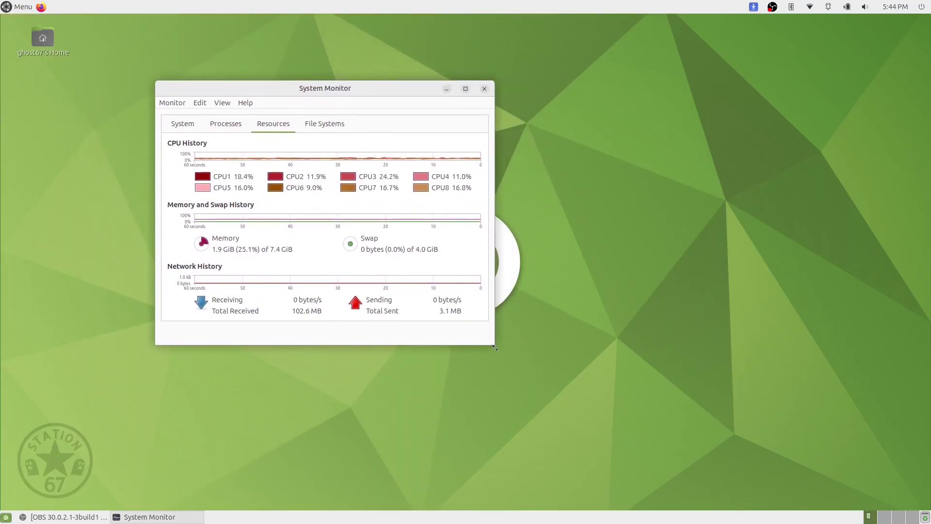
drag(493, 343, 704, 460)
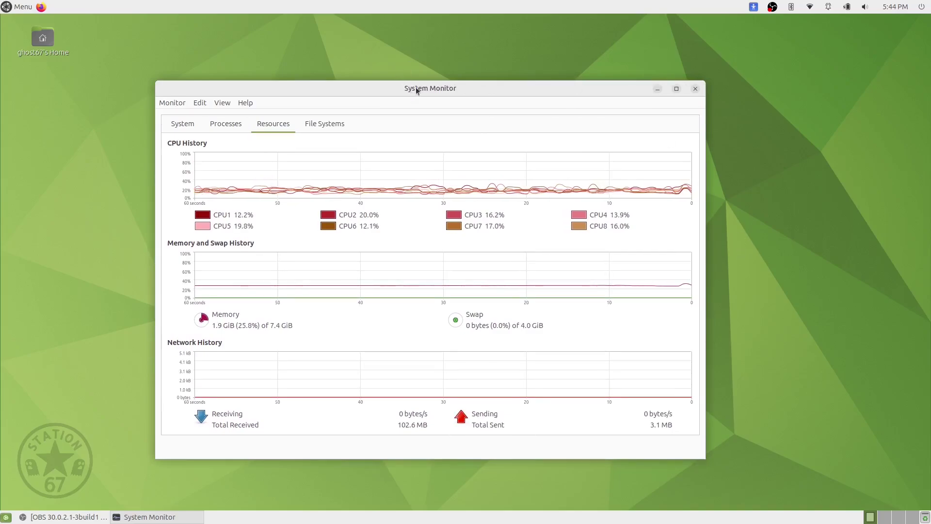
drag(416, 87, 475, 72)
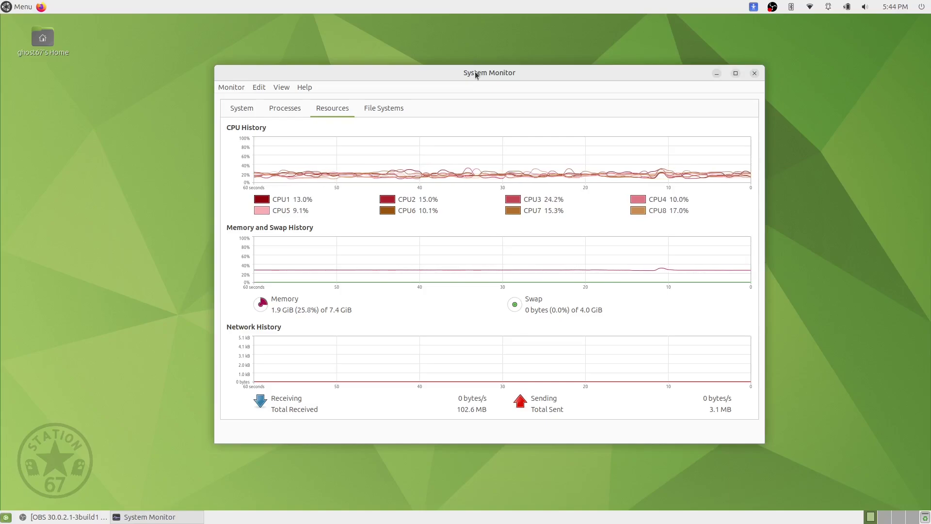
- Minimize System Monitor and browse Home > Pictures > wallpapers > Ubuntu MATE > png in Caja
click(717, 73)
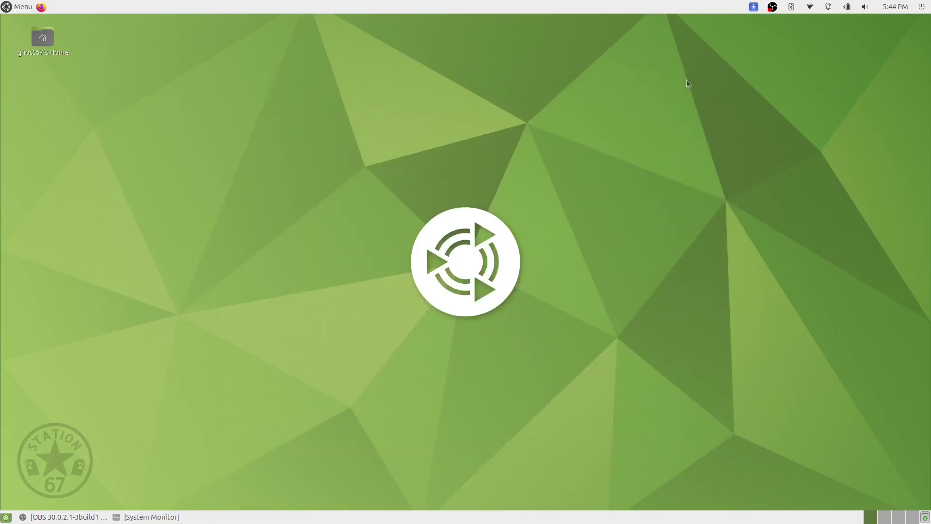
double_click(42, 38)
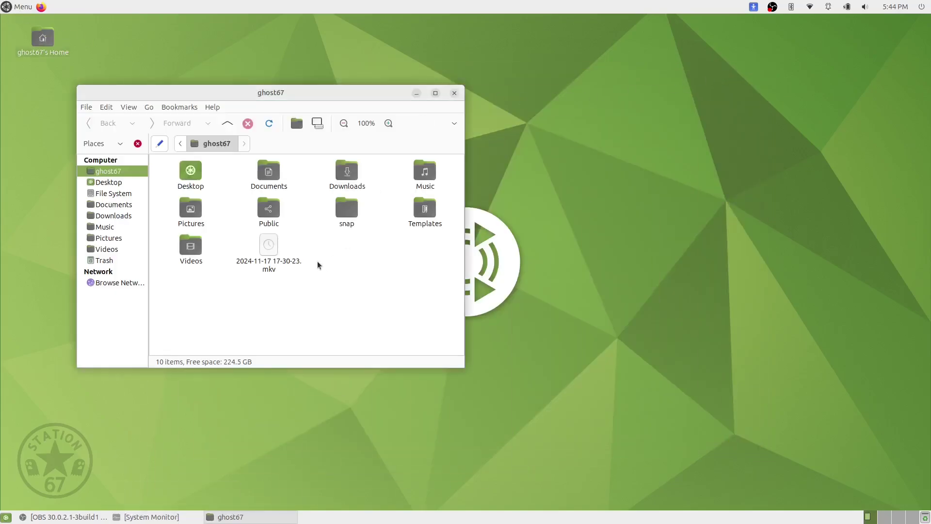
double_click(193, 210)
double_click(189, 181)
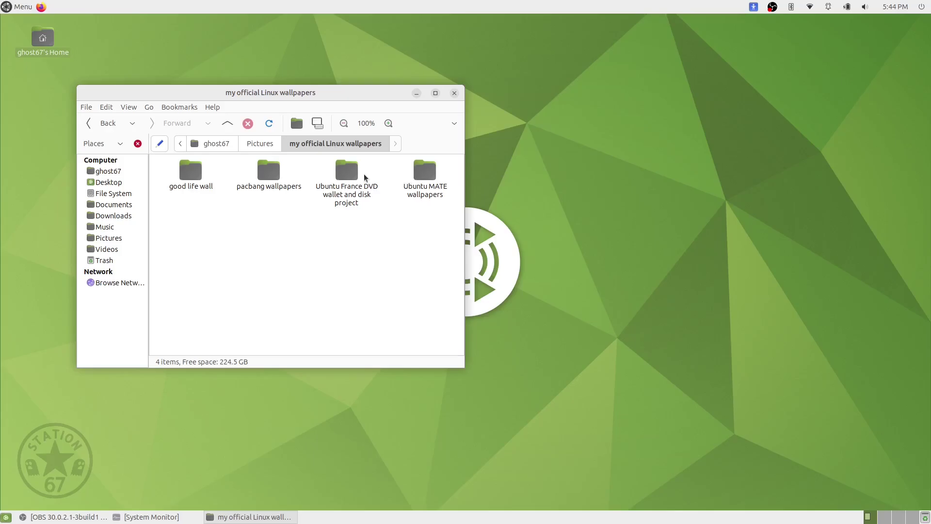
double_click(427, 175)
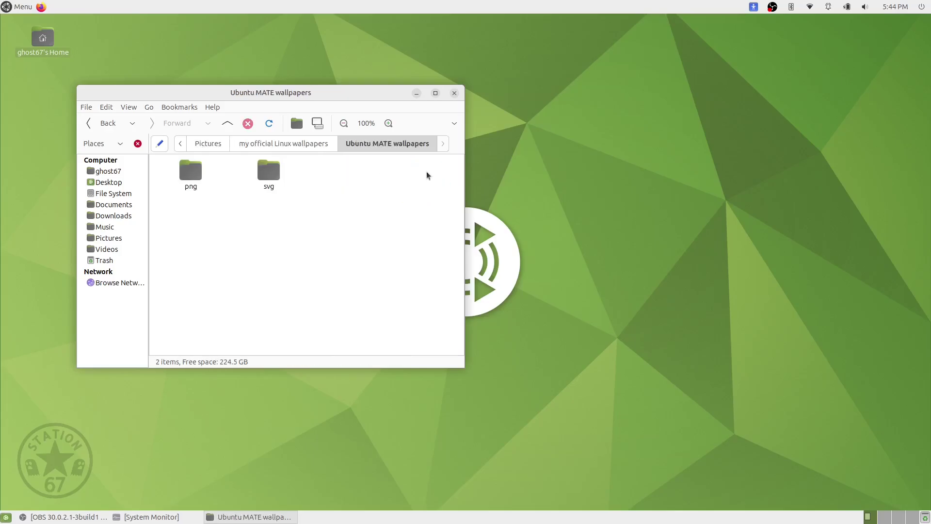
double_click(192, 175)
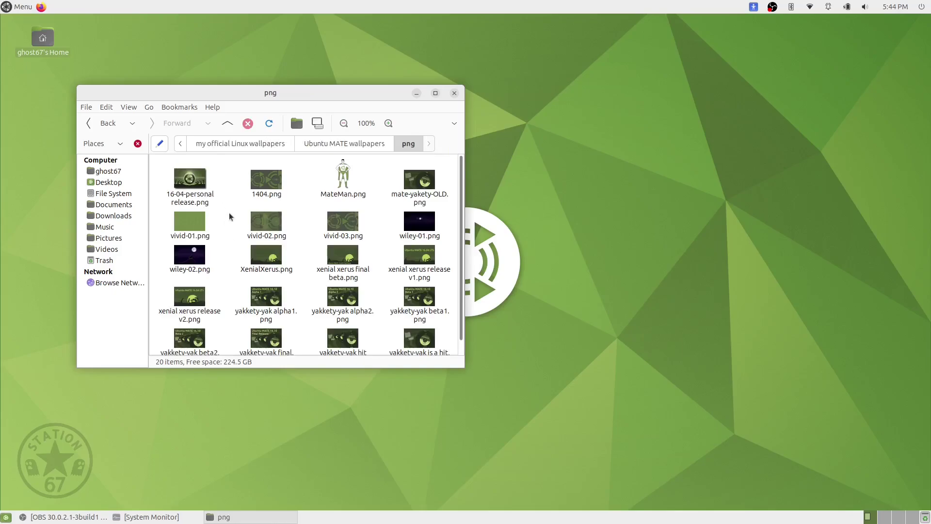
scroll(229, 217, down, 1)
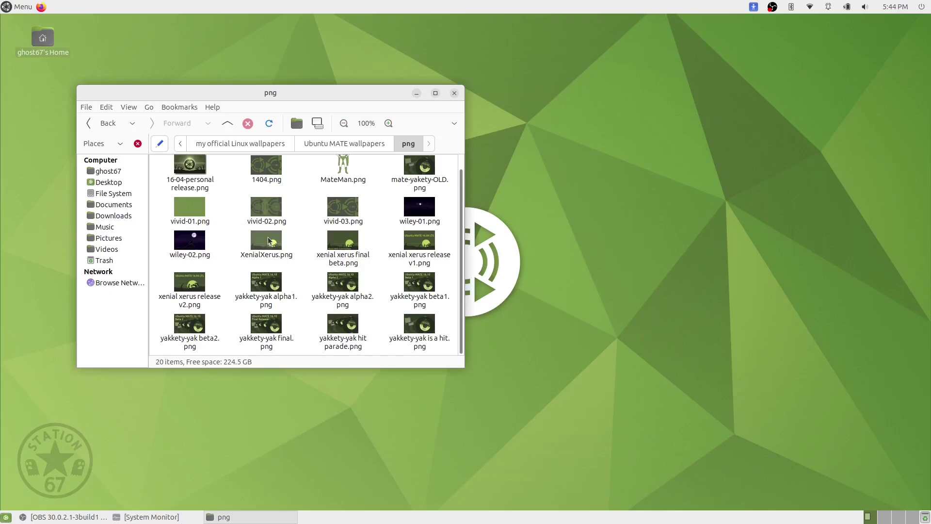
- Copy wiley-02.png and paste it into the Pictures folder
right_click(189, 243)
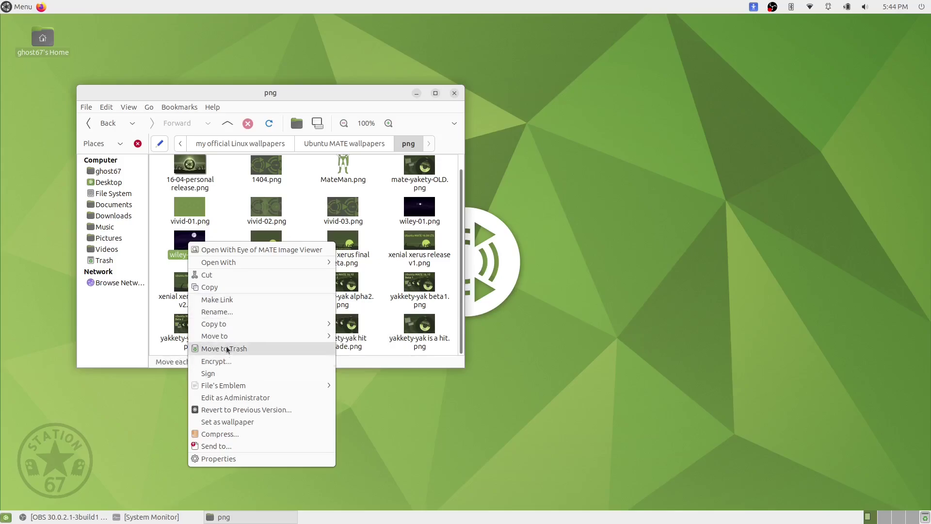
click(224, 290)
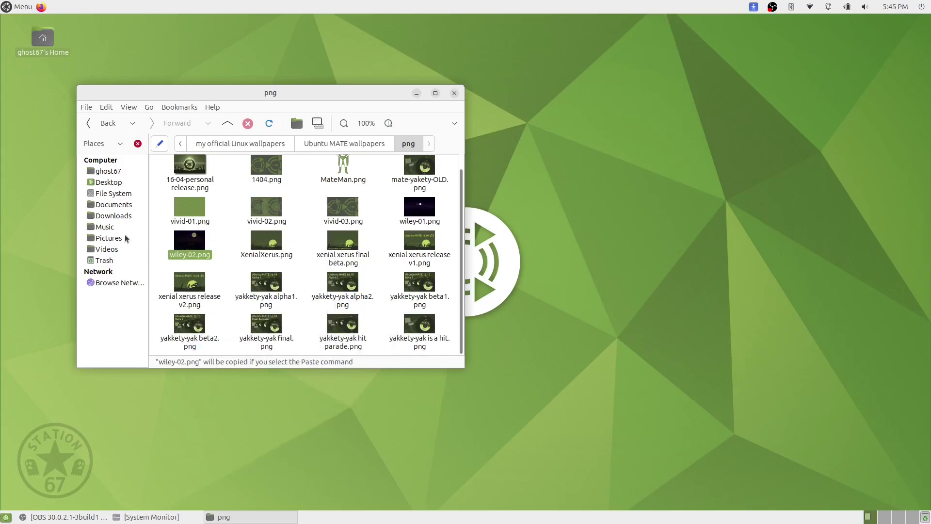
click(109, 238)
right_click(226, 234)
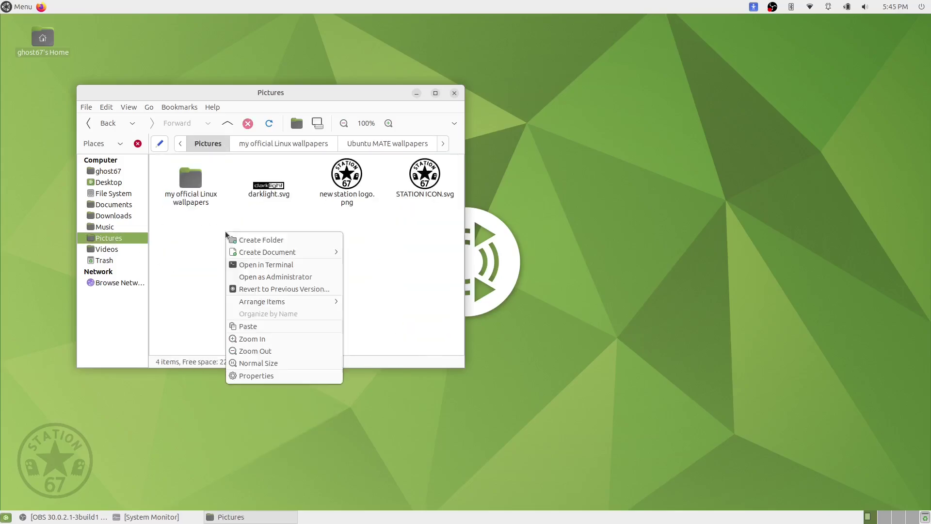
click(247, 326)
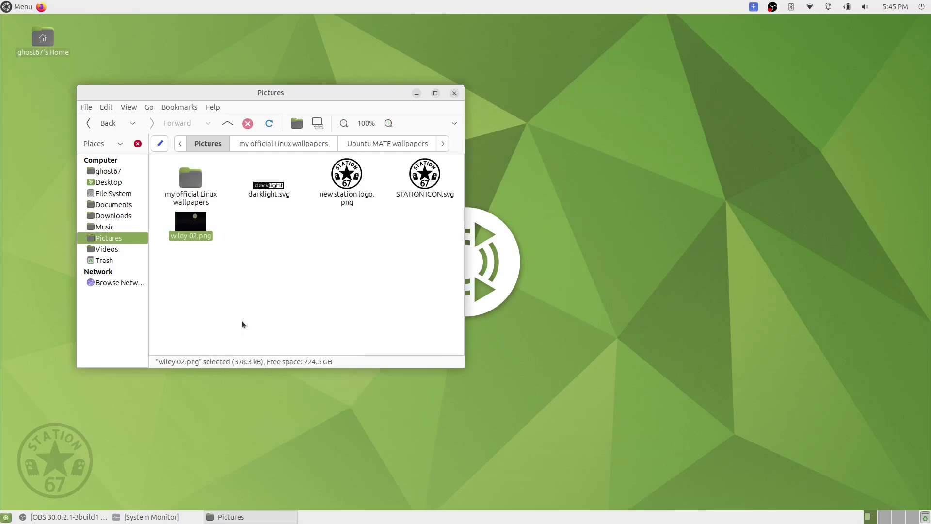
- Close Caja and add wiley-02.png from Pictures as the wolf-and-moon desktop background
click(455, 94)
right_click(398, 119)
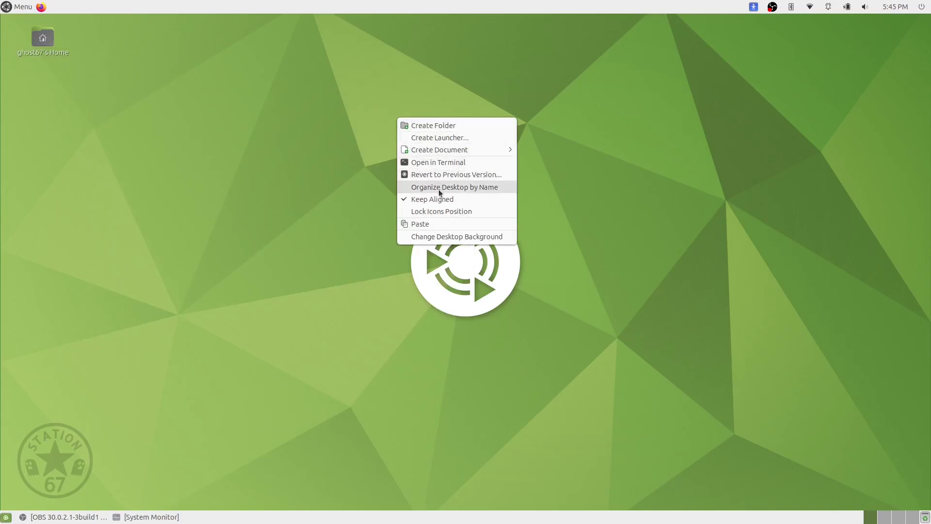
click(439, 237)
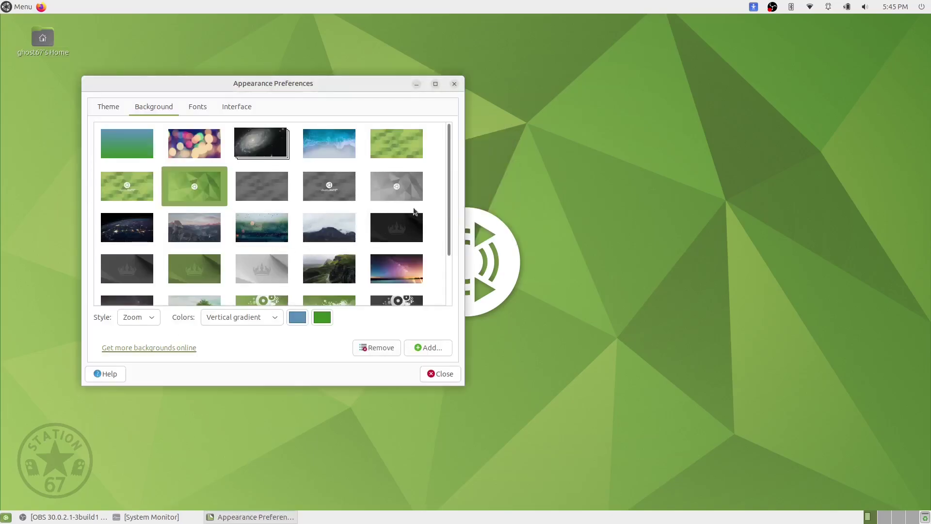
click(428, 348)
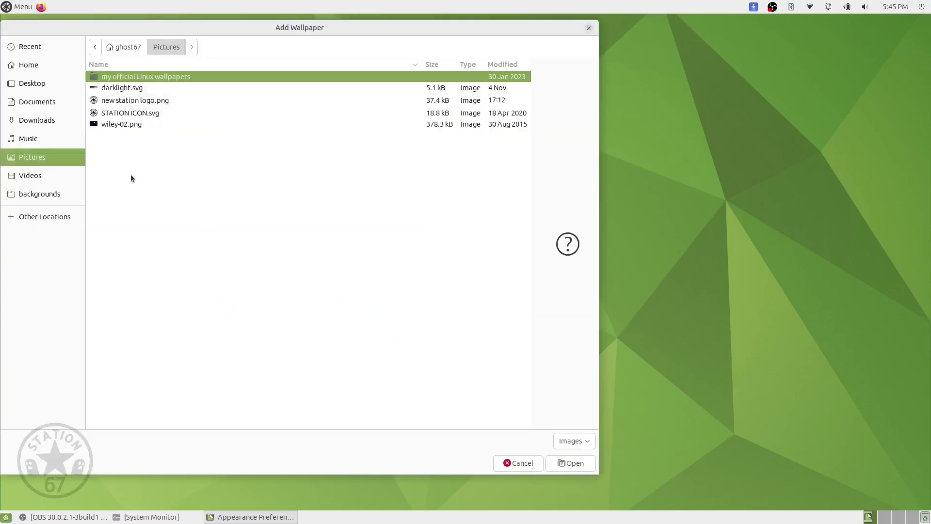
click(117, 124)
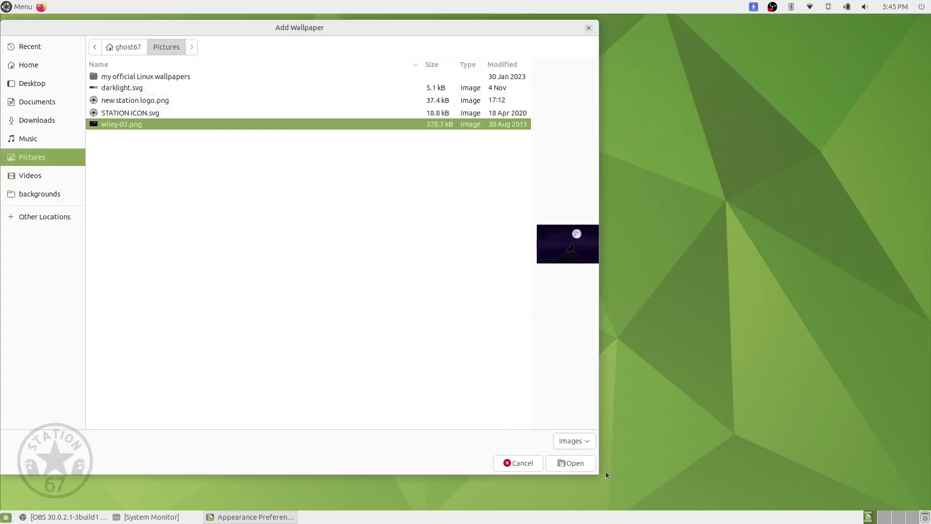
click(575, 463)
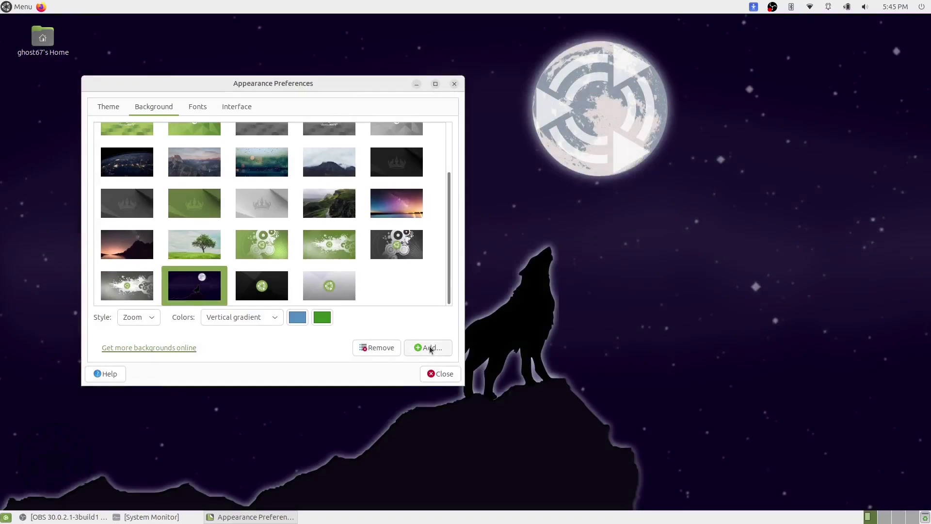
click(455, 86)
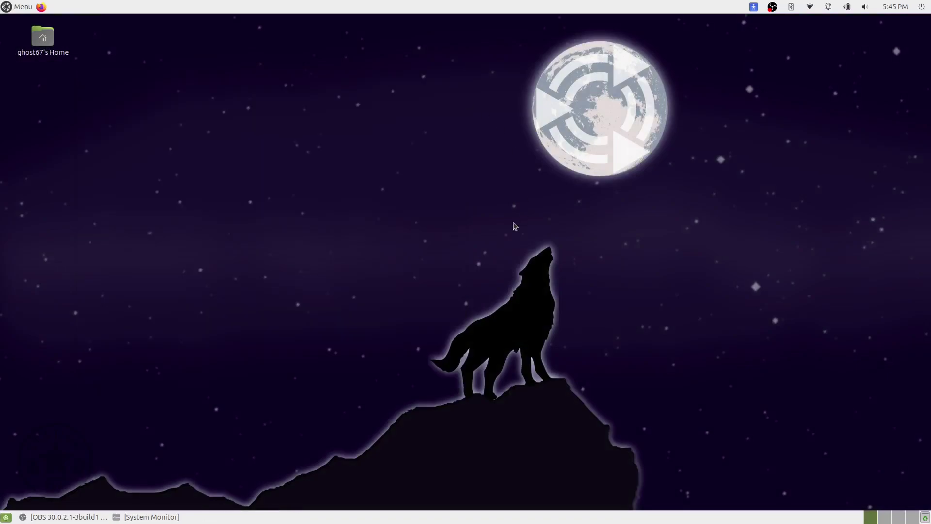
- Apply the Yaru-bark-dark theme in Appearance Preferences
right_click(202, 76)
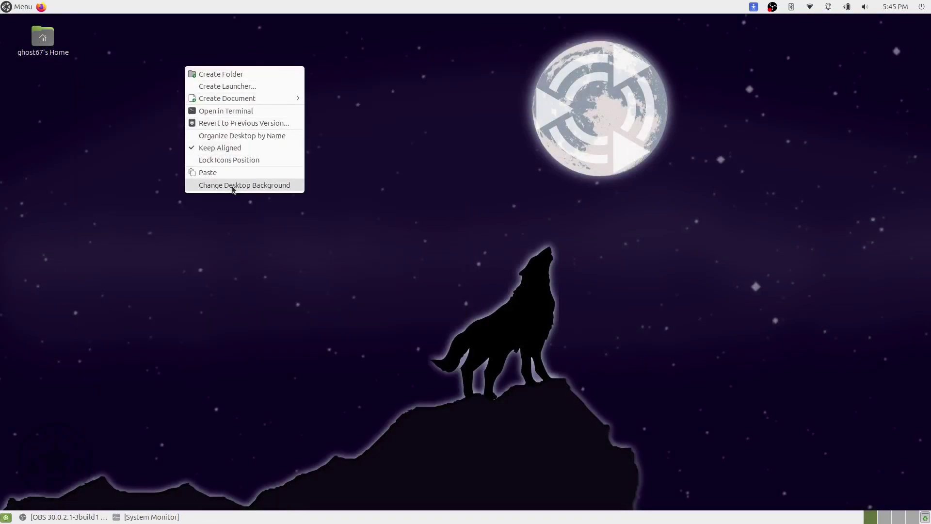
click(235, 187)
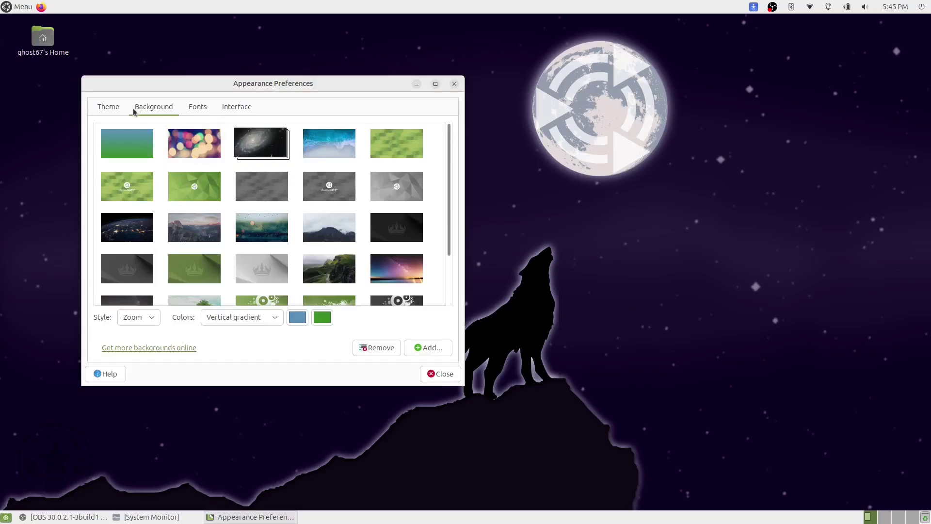
click(109, 107)
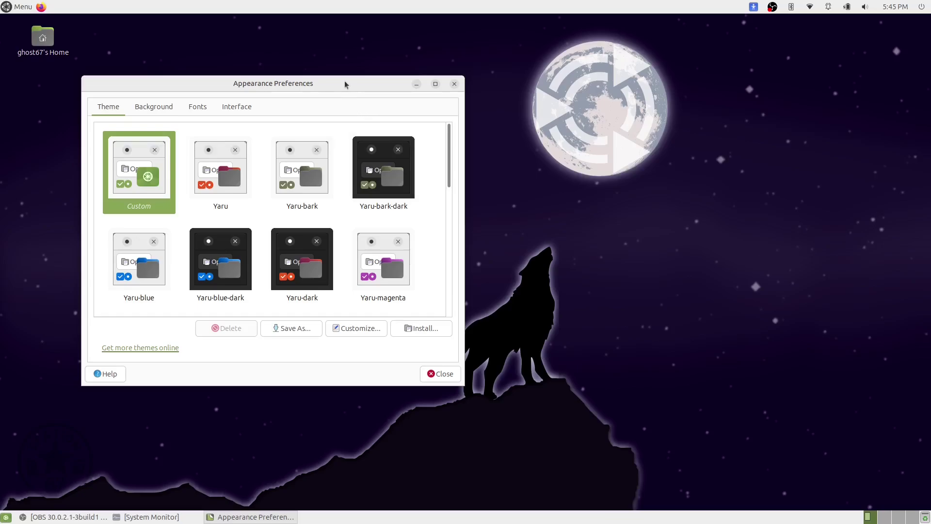
drag(348, 86, 280, 93)
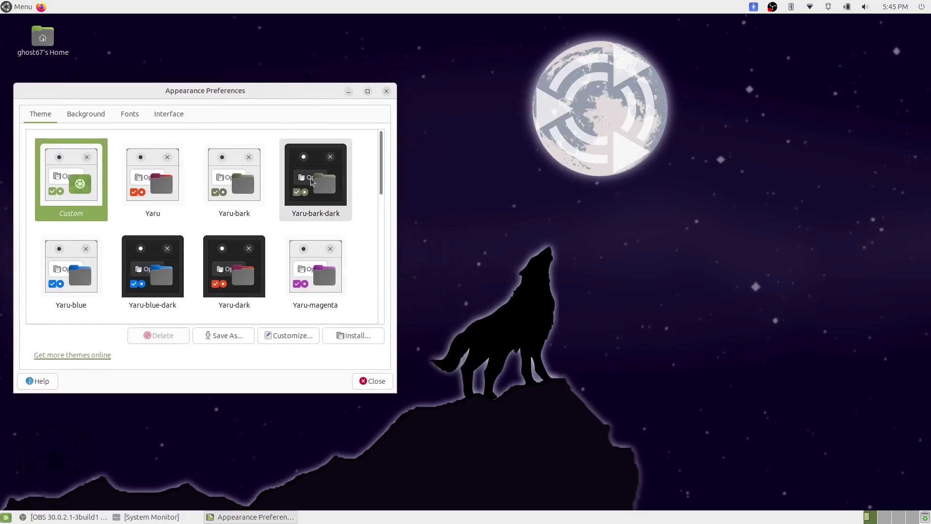
click(312, 181)
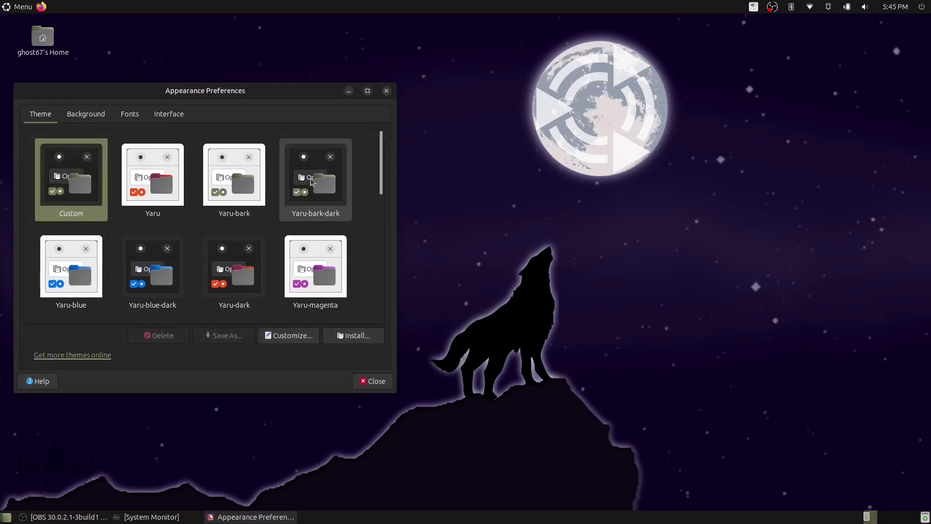
- Preview the dark theme in a home folder window, then close it
double_click(44, 38)
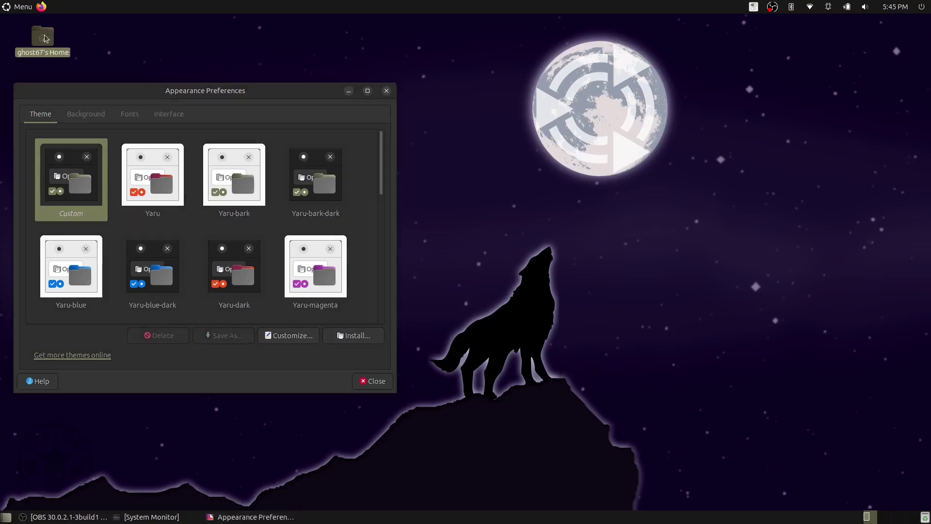
mouse_move(539, 95)
mouse_down()
mouse_move(664, 174)
mouse_move(636, 149)
mouse_up()
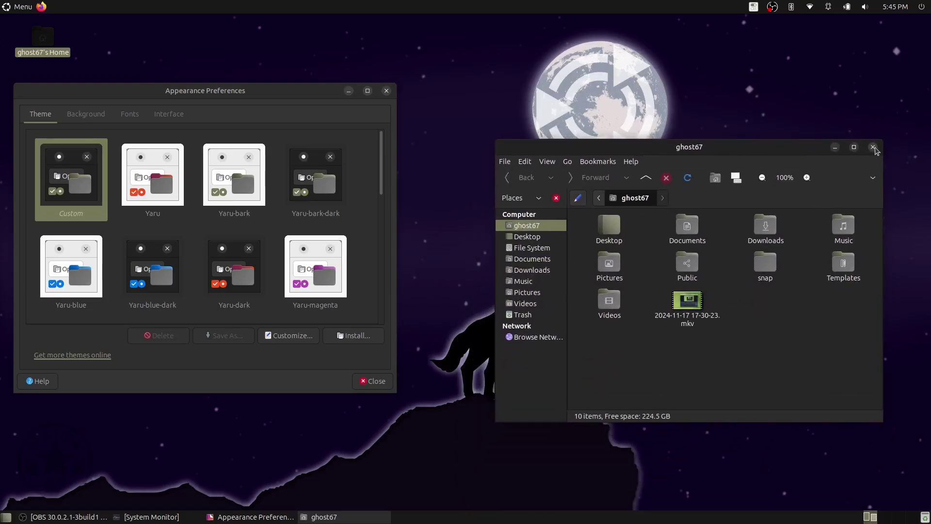
click(874, 148)
- Close Appearance Preferences, then restore and close System Monitor
click(390, 91)
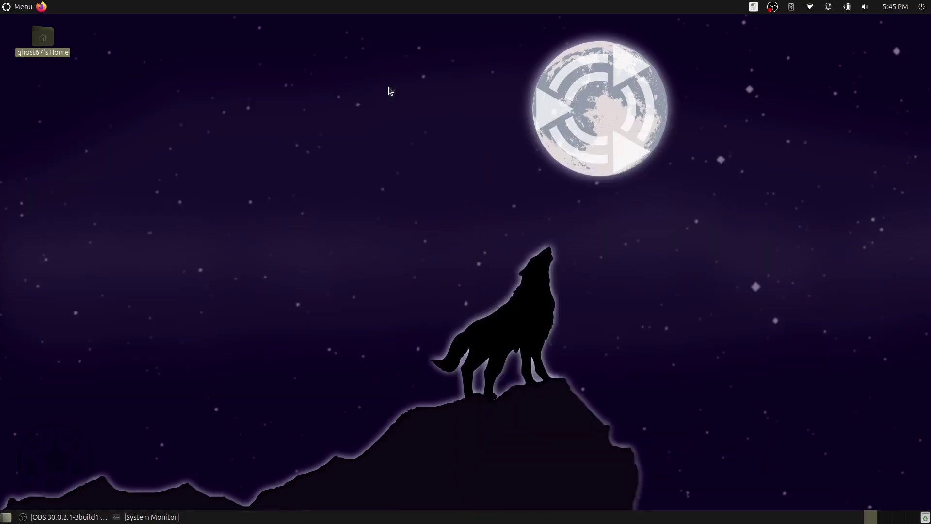
click(258, 155)
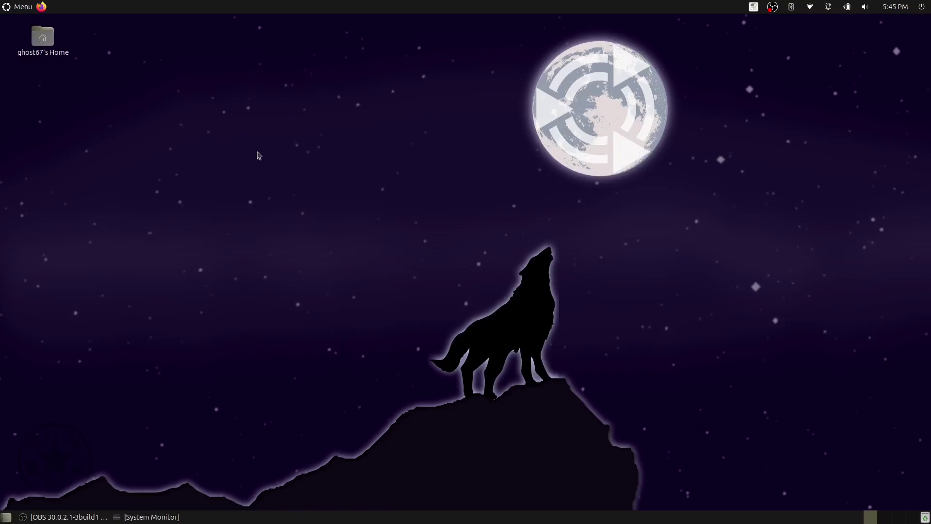
click(151, 517)
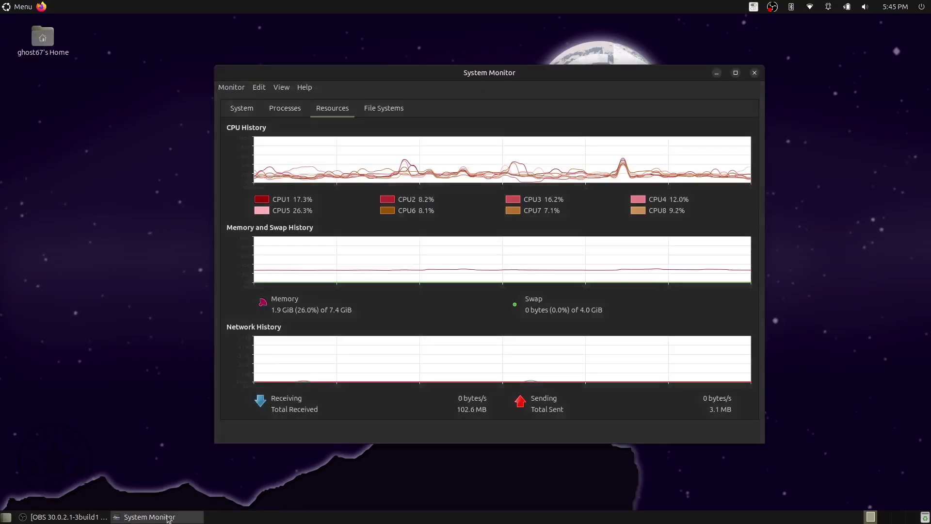
click(755, 72)
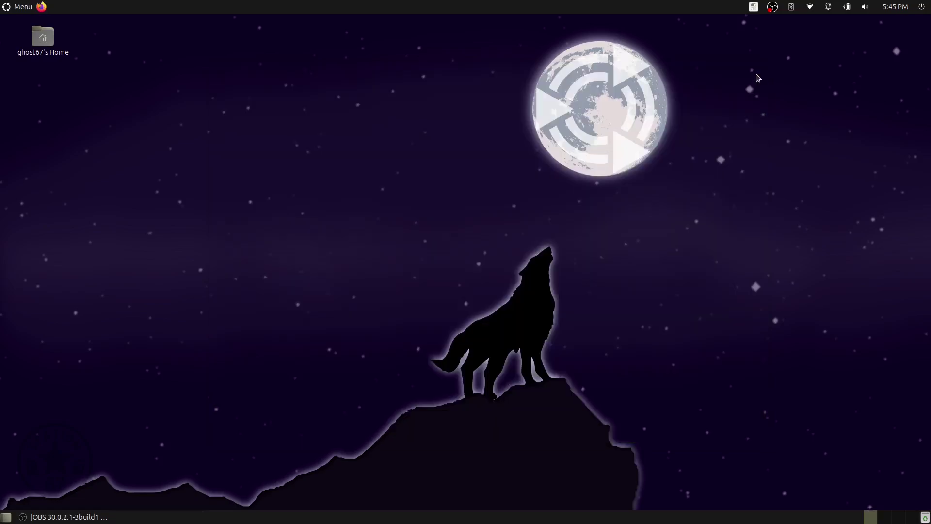